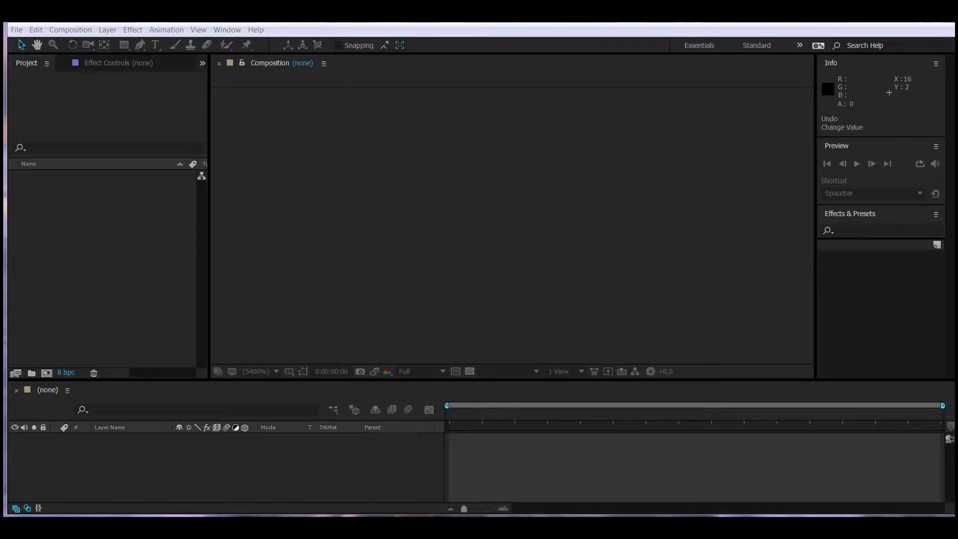
Step: Create a 1280 x 720 composition at 25 fps with a duration of 0:00:10:00
{"action": "left_click", "coordinate": [71, 30]}
{"action": "left_click", "coordinate": [82, 45]}
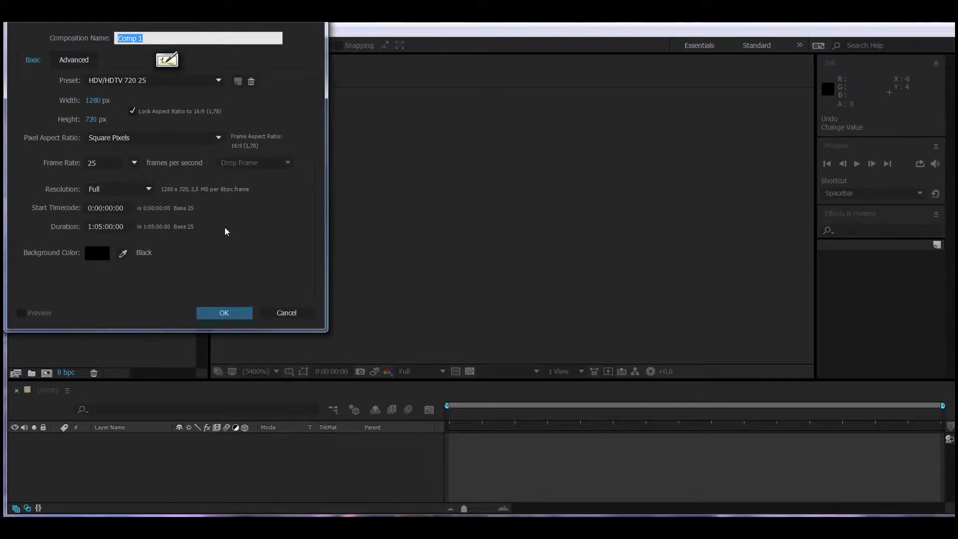
{"action": "left_click", "coordinate": [92, 225]}
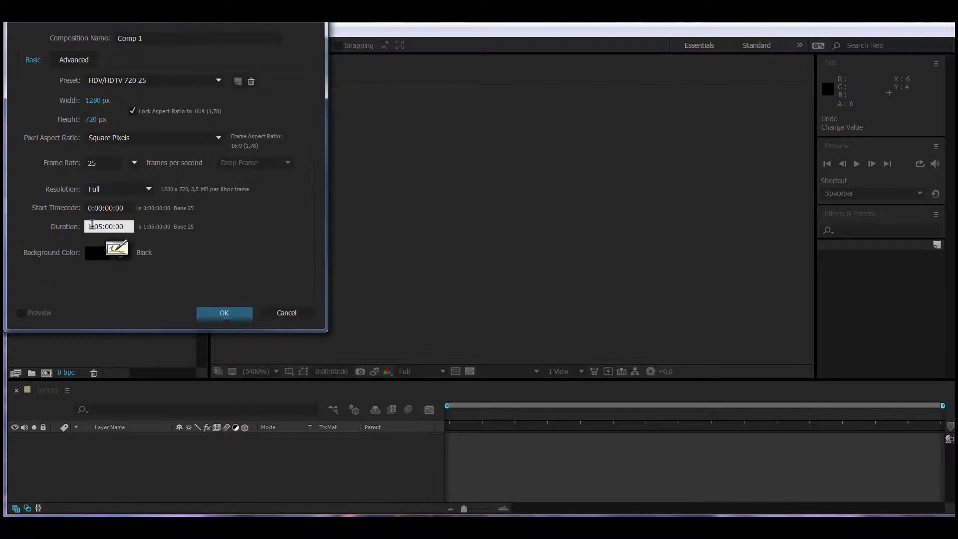
{"action": "key", "text": "BackSpace"}
{"action": "type", "text": "0"}
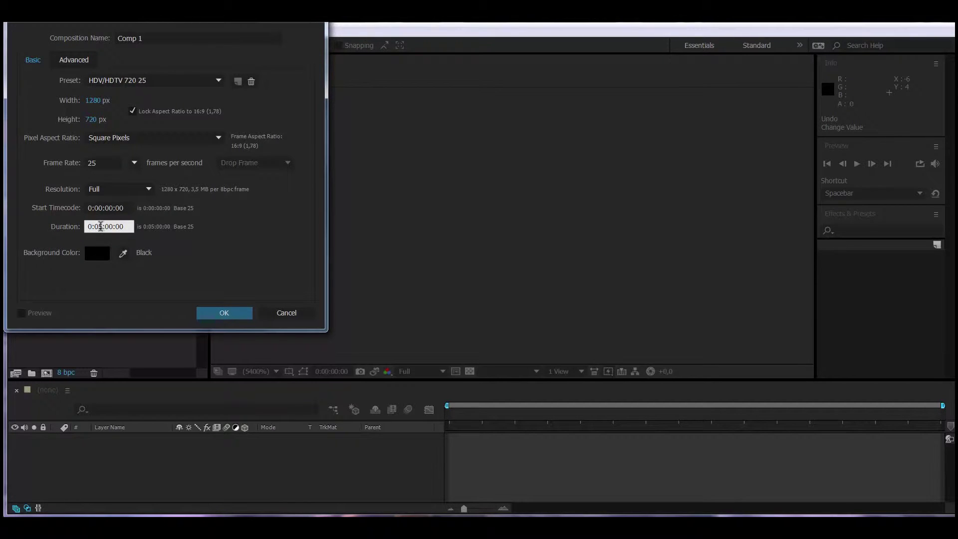
{"action": "key", "text": "BackSpace"}
{"action": "type", "text": "0"}
{"action": "key", "text": "BackSpace"}
{"action": "type", "text": "10:"}
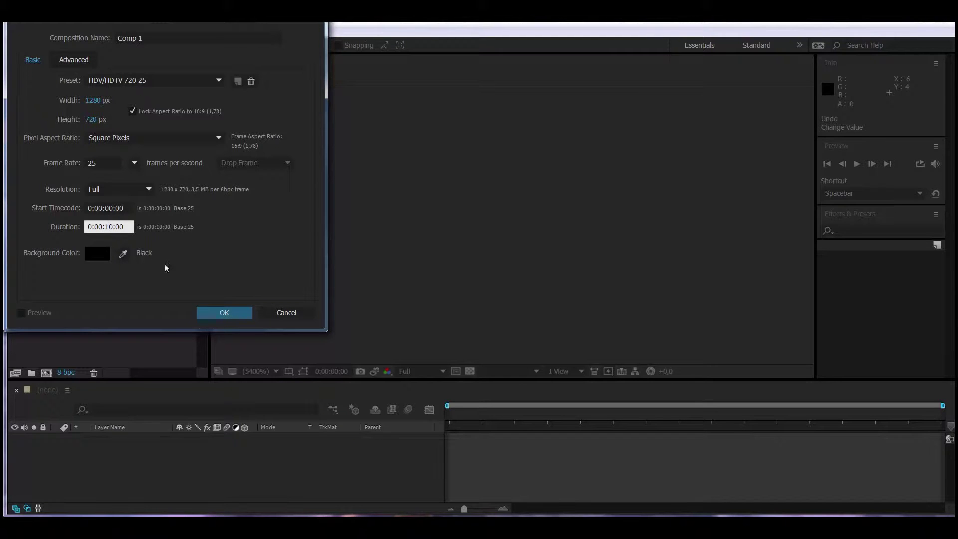
{"action": "left_click", "coordinate": [222, 318]}
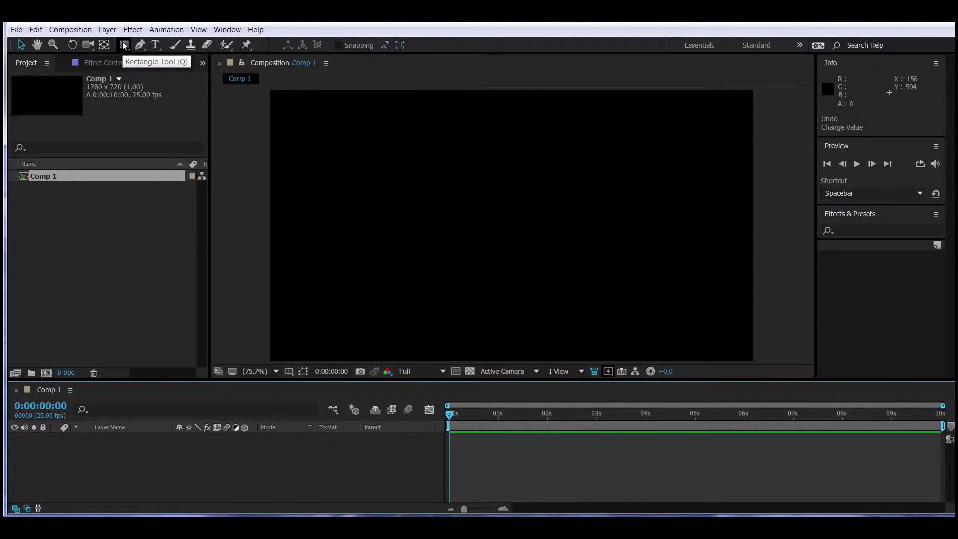
Step: Add a rectangle shape layer that fills the frame and rename the layer line
{"action": "double_click", "coordinate": [123, 46]}
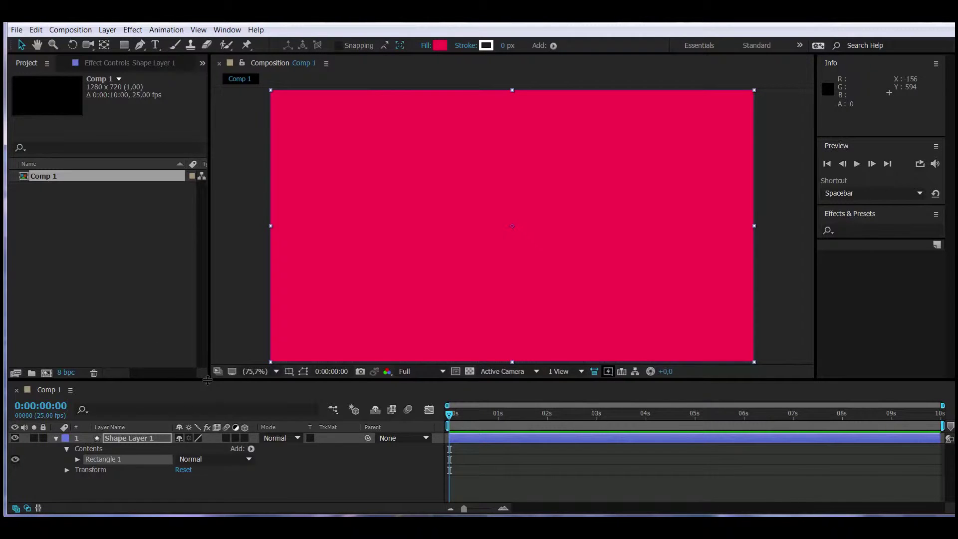
{"action": "left_click_drag", "start_coordinate": [208, 380], "coordinate": [208, 332]}
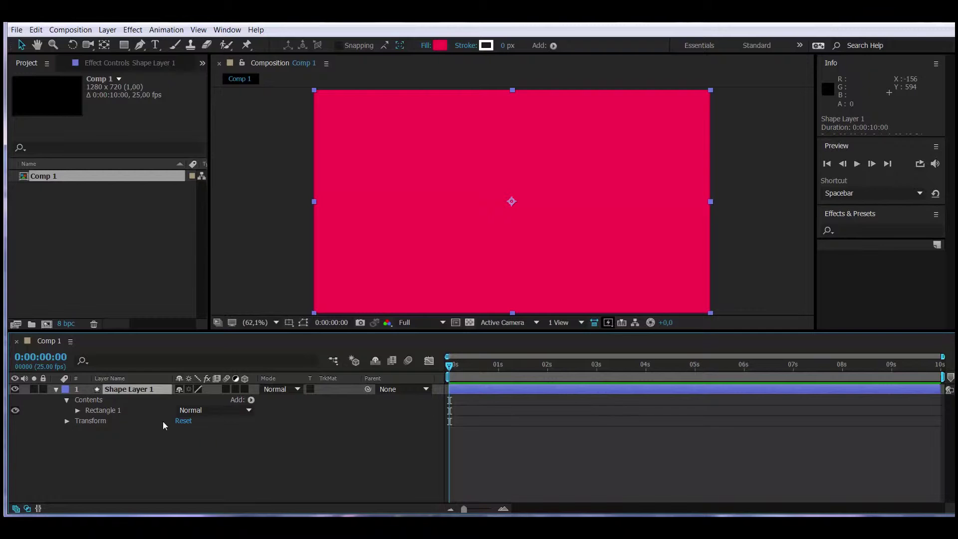
{"action": "key", "text": "Return"}
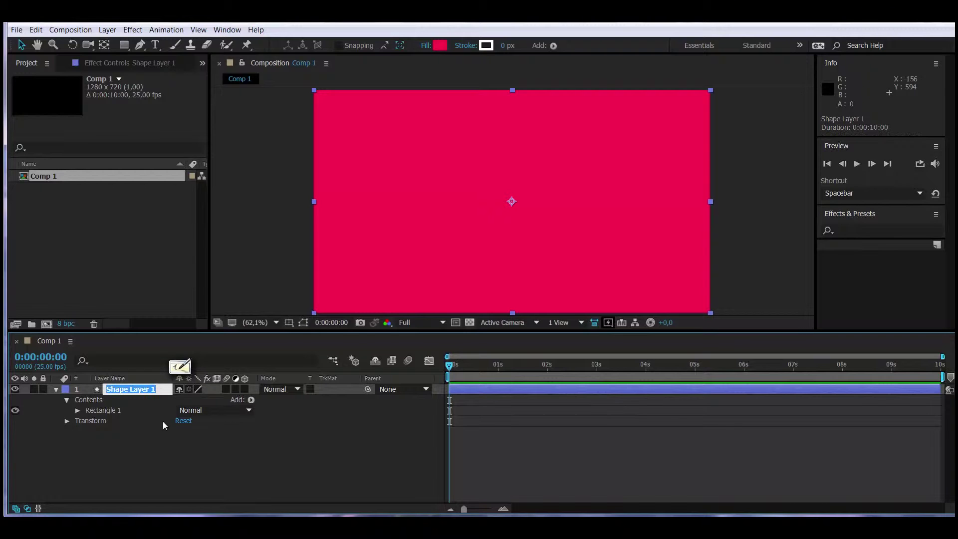
{"action": "type", "text": "line"}
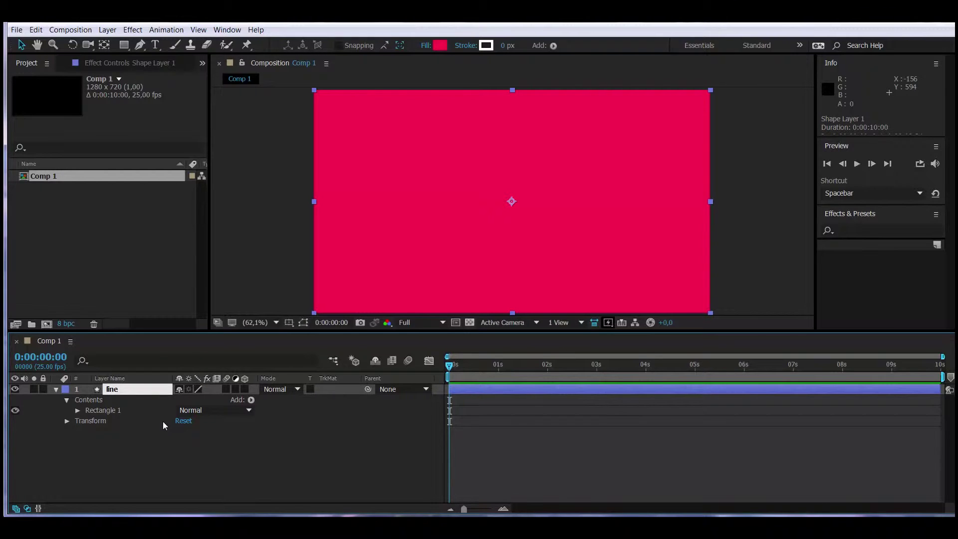
{"action": "key", "text": "Return"}
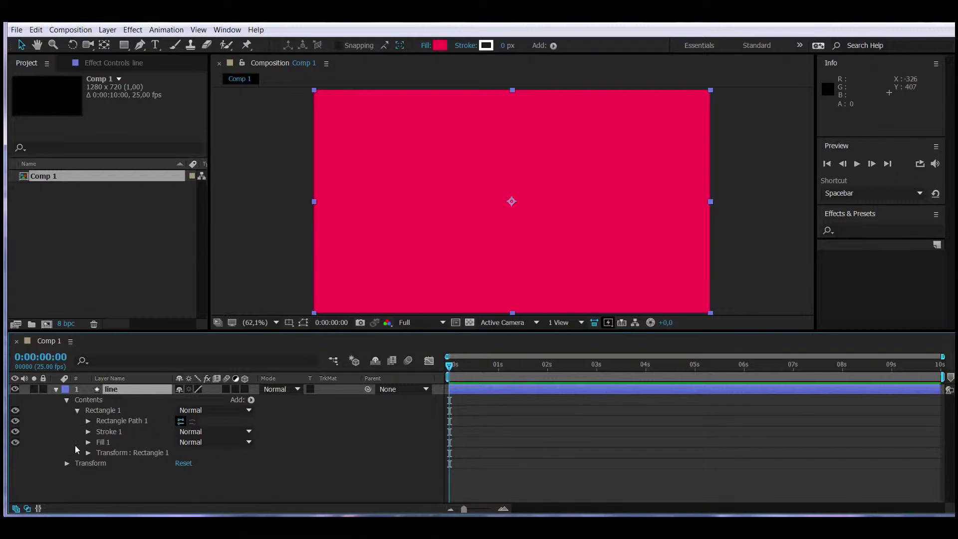
Step: Unlink the rectangle path's size proportions, set its width to 20, and reduce its height slightly below the full frame
{"action": "left_click", "coordinate": [88, 421]}
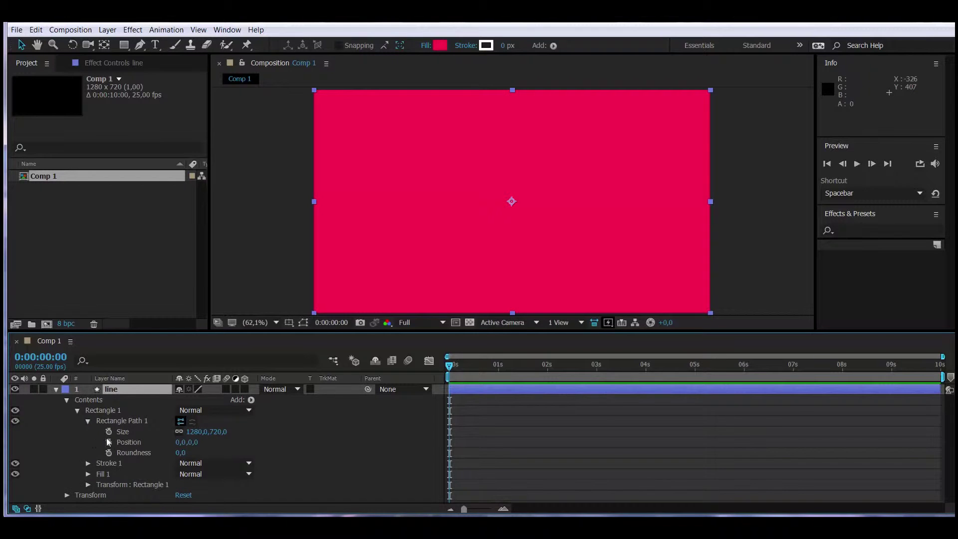
{"action": "left_click", "coordinate": [178, 431]}
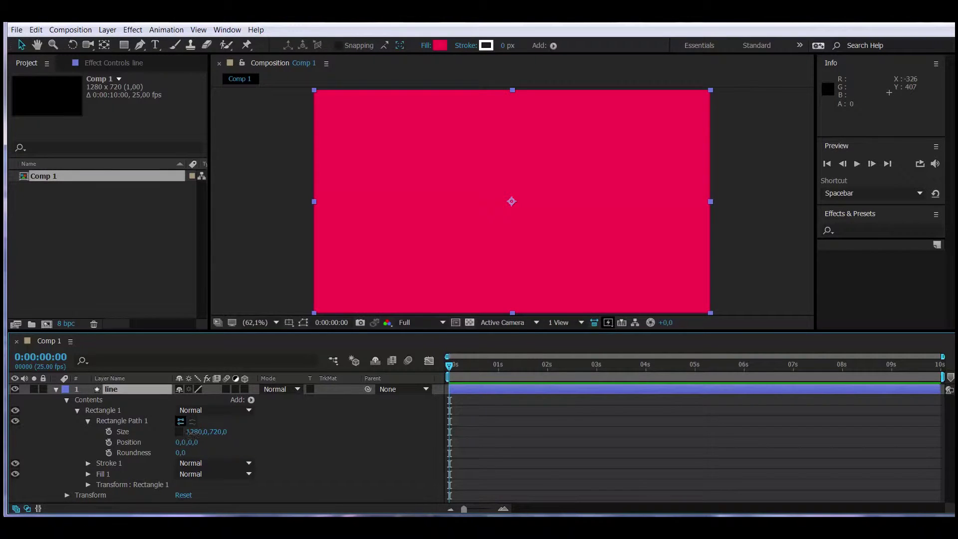
{"action": "mouse_move", "coordinate": [189, 432]}
{"action": "left_mouse_down"}
{"action": "mouse_move", "coordinate": [175, 445]}
{"action": "mouse_move", "coordinate": [193, 438]}
{"action": "left_mouse_up"}
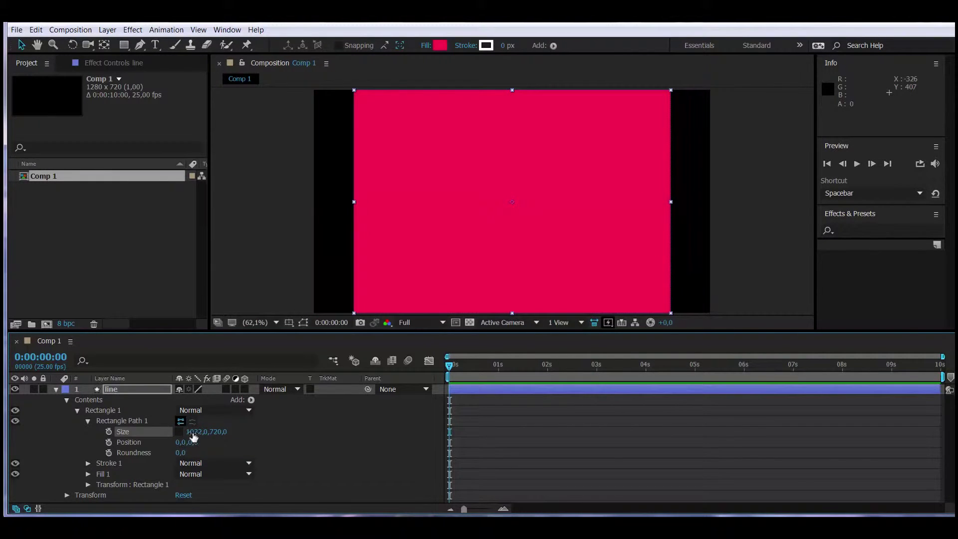
{"action": "left_click", "coordinate": [193, 438]}
{"action": "type", "text": "20"}
{"action": "key", "text": "Return"}
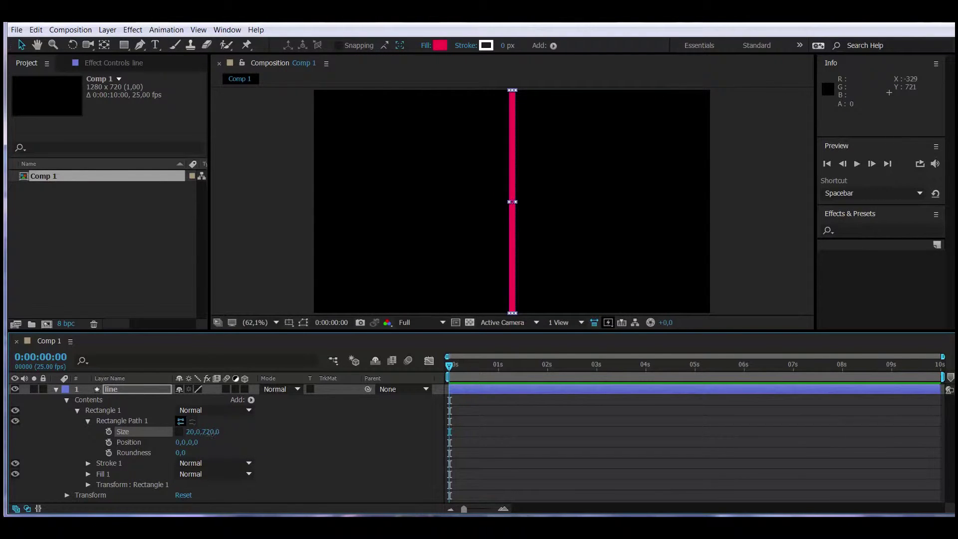
{"action": "left_click_drag", "start_coordinate": [210, 433], "coordinate": [135, 498]}
{"action": "left_click", "coordinate": [87, 421]}
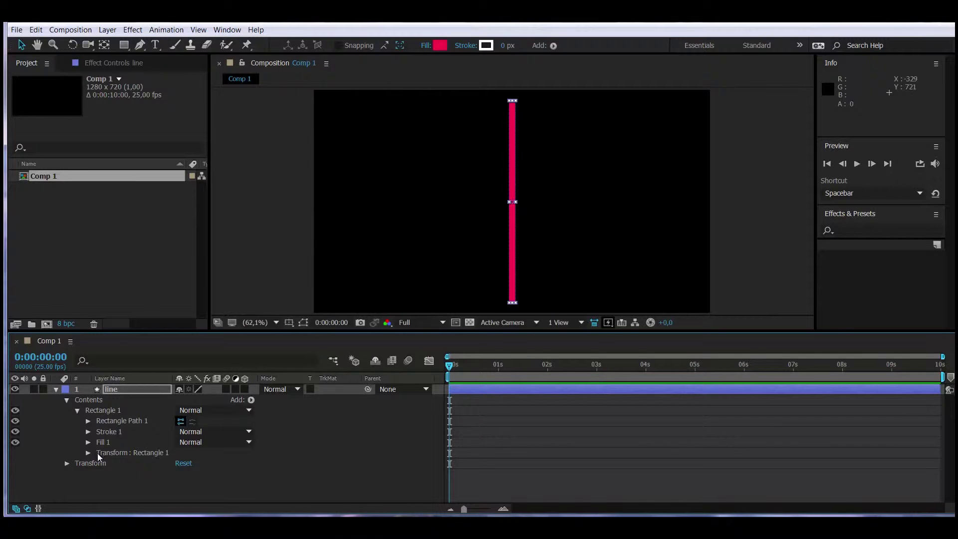
Step: Show only the line layer's Rotation property and rotate the bar to 9°
{"action": "left_click", "coordinate": [117, 389]}
{"action": "key", "text": "r"}
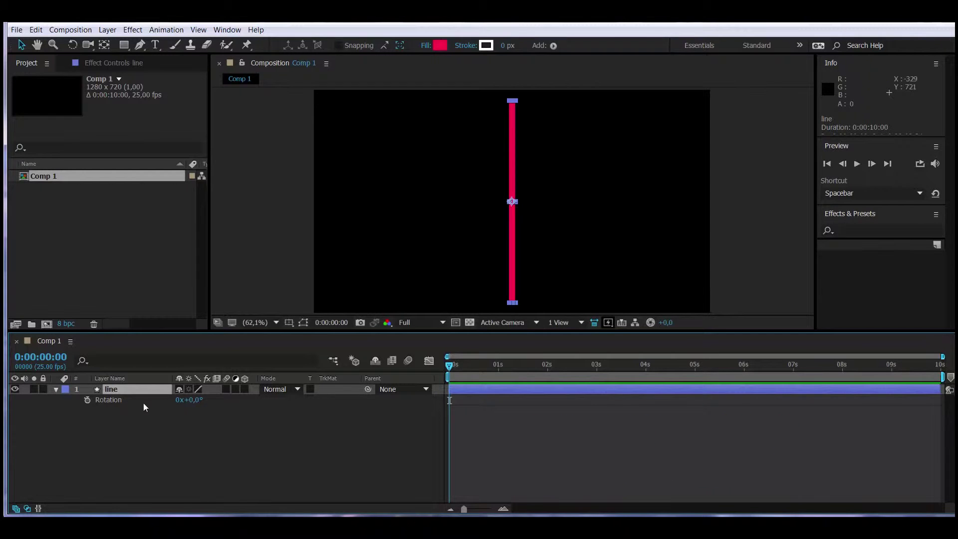
{"action": "mouse_move", "coordinate": [193, 402]}
{"action": "left_mouse_down"}
{"action": "mouse_move", "coordinate": [363, 394]}
{"action": "mouse_move", "coordinate": [195, 399]}
{"action": "left_mouse_up"}
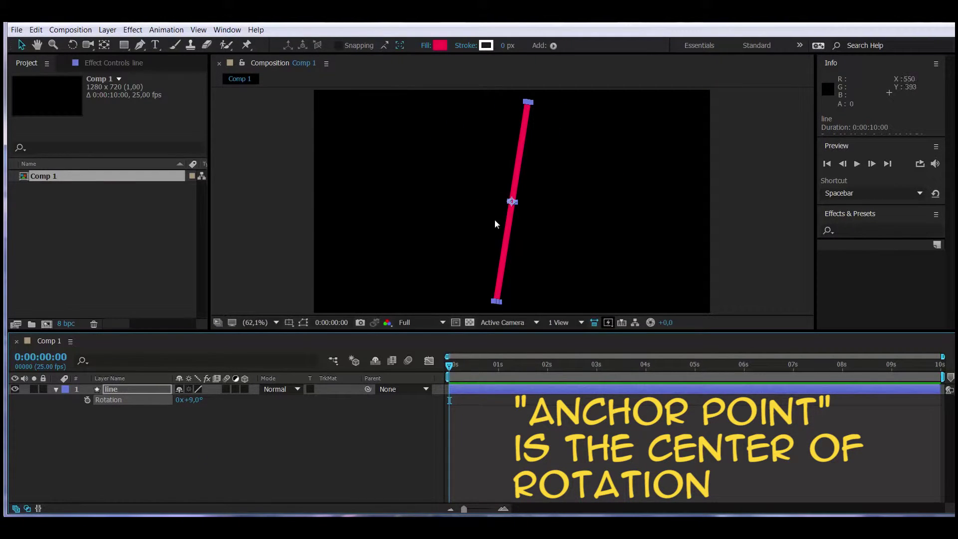
Step: Try moving the line's anchor point up and away from the bar and rotating around it, and undo these changes and the earlier rotation
{"action": "left_click", "coordinate": [104, 45]}
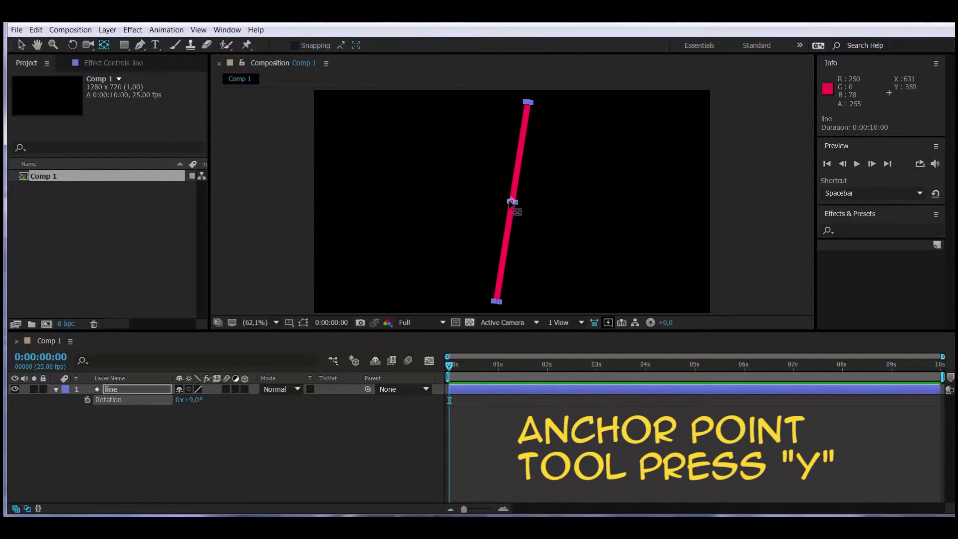
{"action": "left_click_drag", "start_coordinate": [518, 197], "coordinate": [572, 143]}
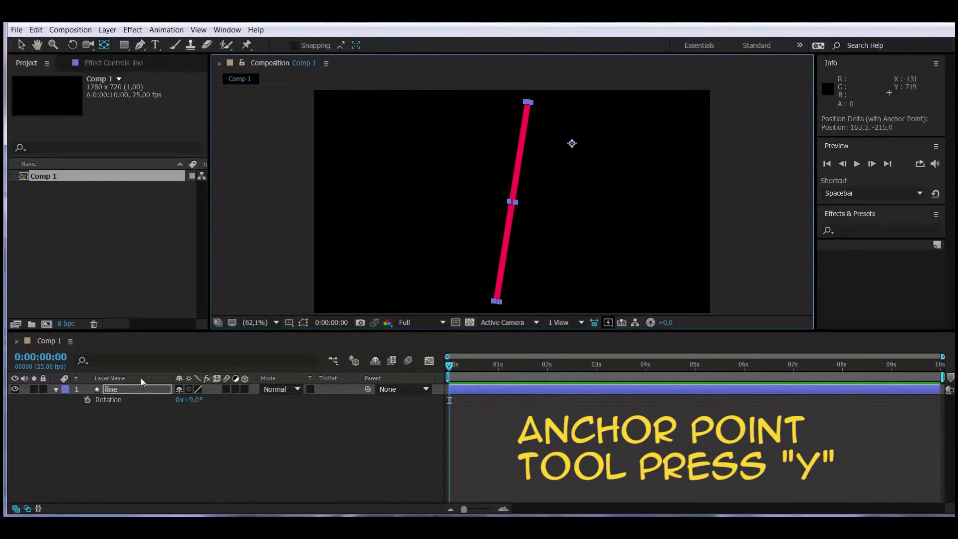
{"action": "left_click_drag", "start_coordinate": [203, 406], "coordinate": [227, 415]}
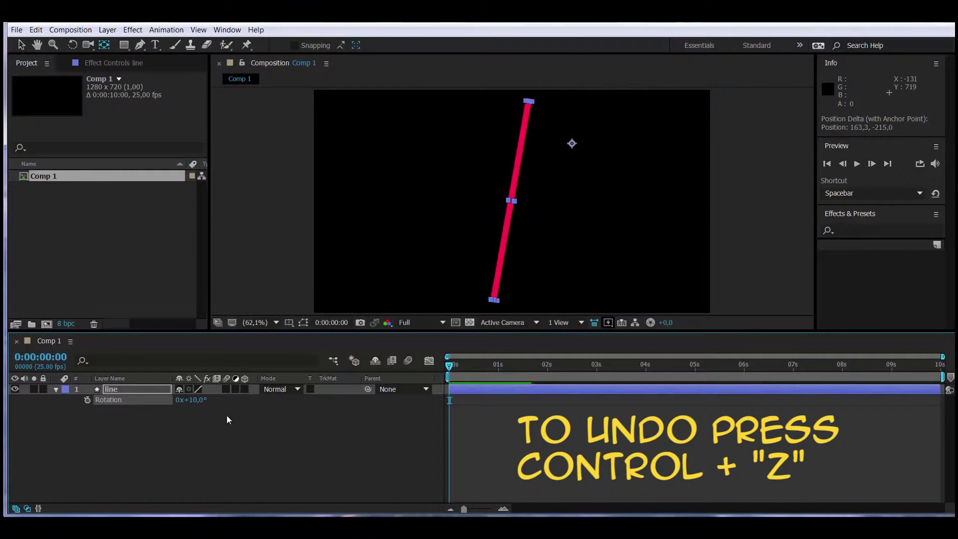
{"action": "key", "text": "ctrl+z"}
{"action": "key", "text": "ctrl+z"}
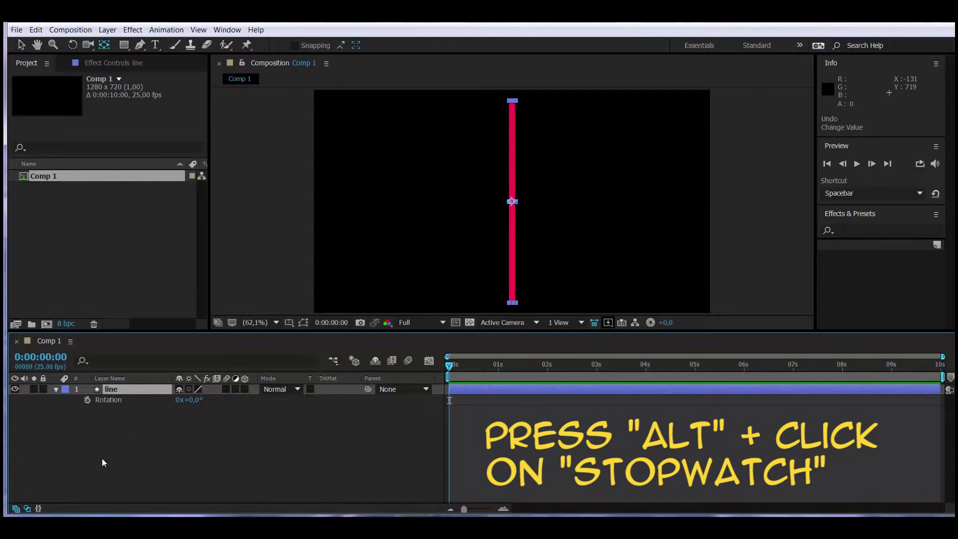
Step: Add the expression time to the line layer's Rotation and check the bar's angle at about 1 and 2 seconds
{"action": "left_click", "coordinate": [87, 400], "text": "alt"}
{"action": "type", "text": "time"}
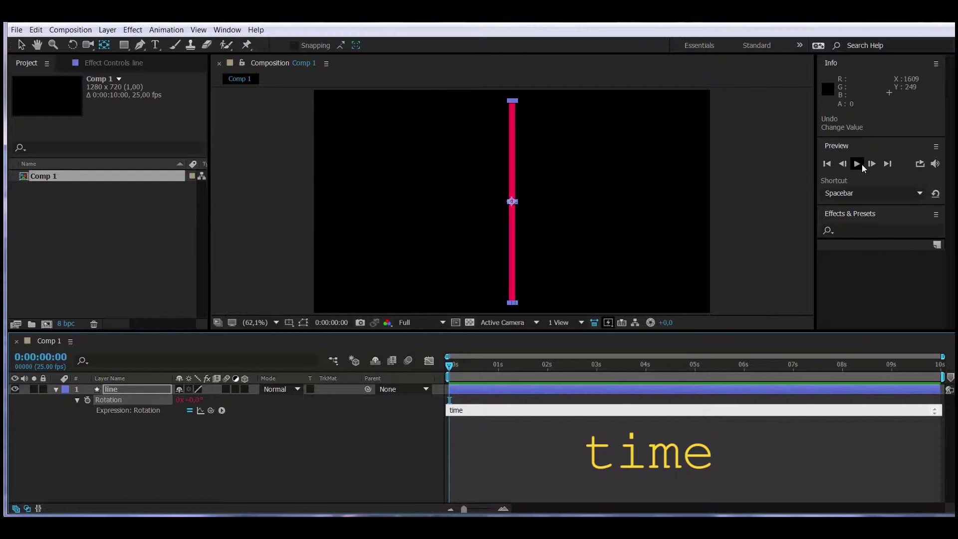
{"action": "left_click", "coordinate": [451, 366]}
{"action": "left_click_drag", "start_coordinate": [451, 366], "coordinate": [330, 373]}
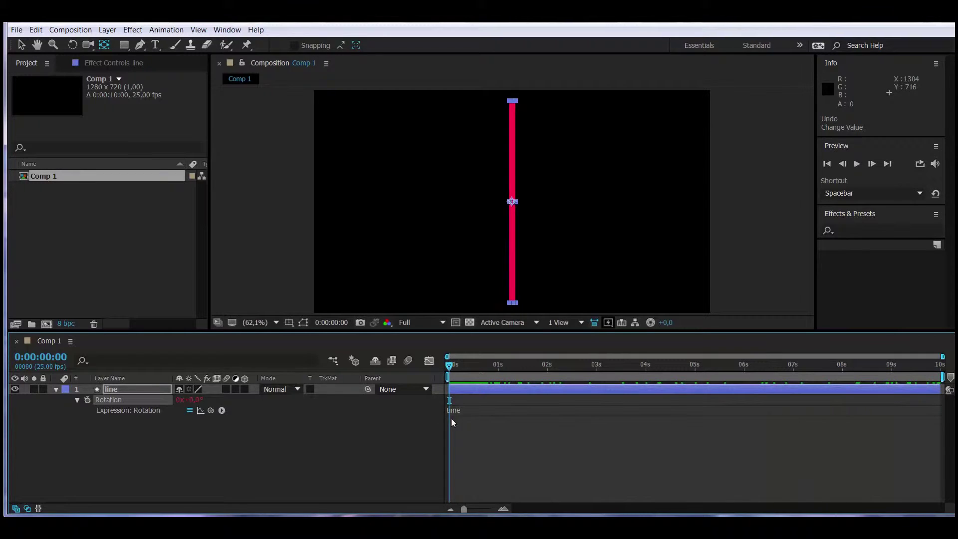
{"action": "left_click_drag", "start_coordinate": [450, 365], "coordinate": [498, 364]}
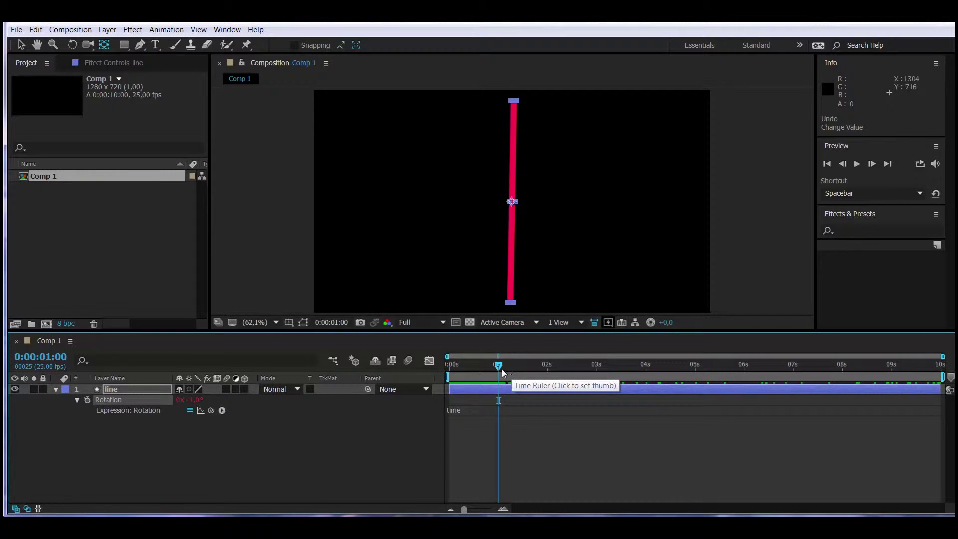
{"action": "left_click_drag", "start_coordinate": [501, 369], "coordinate": [545, 368]}
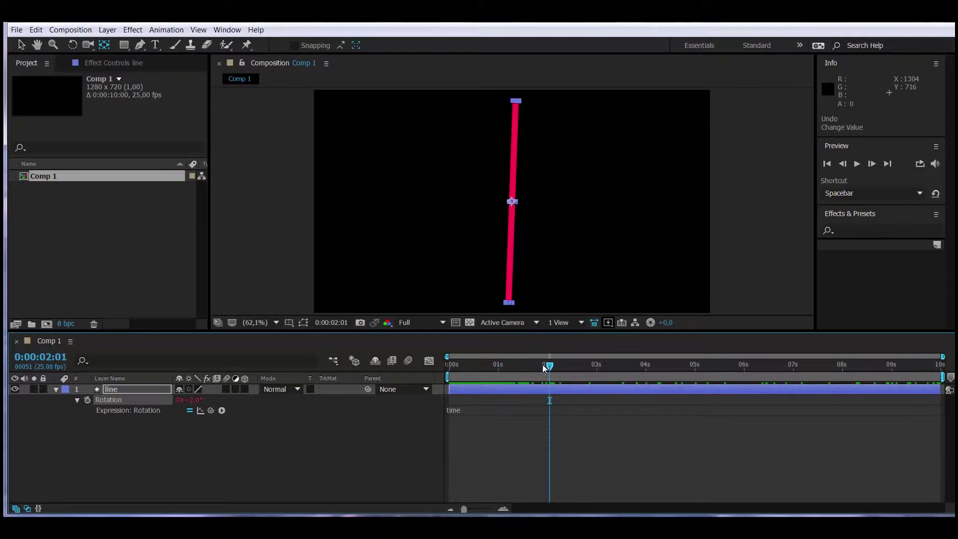
Step: Change the line layer's Rotation expression to time*150 and scrub the first seconds of the timeline to check the motion
{"action": "left_click", "coordinate": [131, 412]}
{"action": "left_click", "coordinate": [462, 410]}
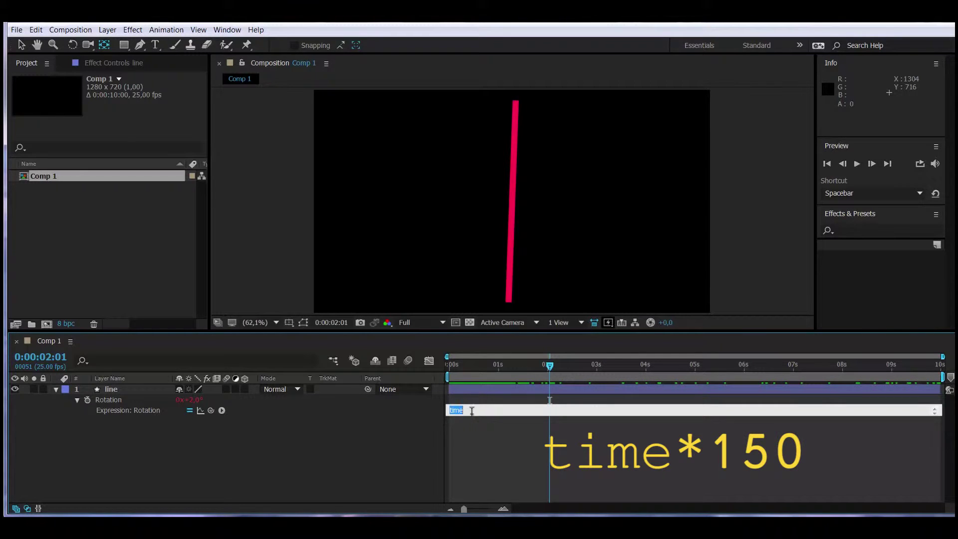
{"action": "left_click", "coordinate": [472, 410]}
{"action": "type", "text": "*150"}
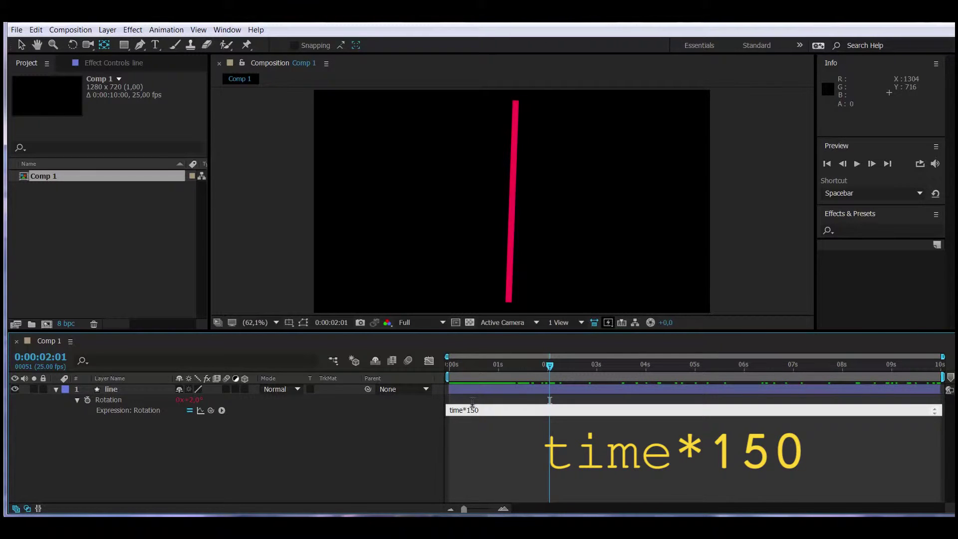
{"action": "left_click", "coordinate": [492, 367]}
{"action": "left_click", "coordinate": [498, 370]}
{"action": "left_click_drag", "start_coordinate": [498, 369], "coordinate": [451, 379]}
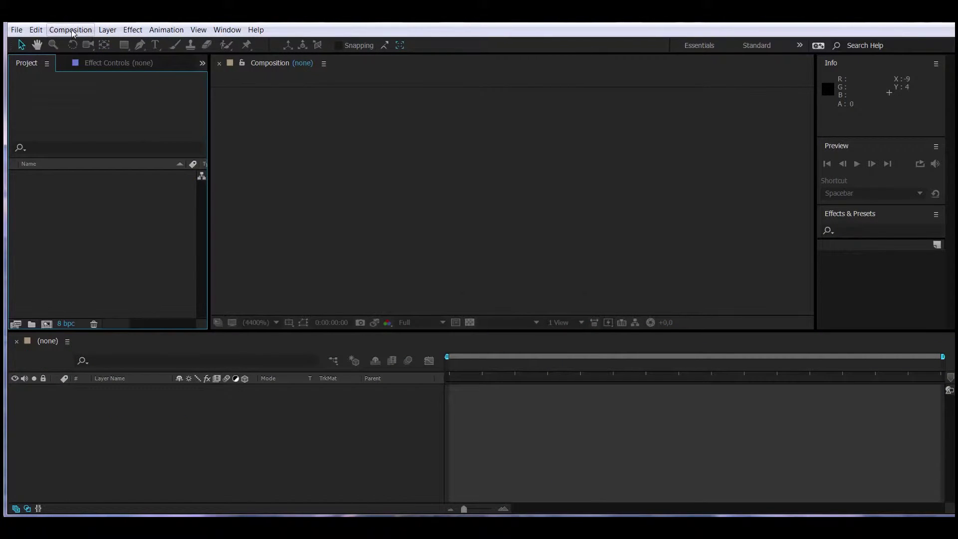
Step: Create a 1280 x 720 composition at 25 fps with a duration of 1:20:00:00 in the empty project
{"action": "left_click", "coordinate": [70, 30]}
{"action": "left_click", "coordinate": [122, 43]}
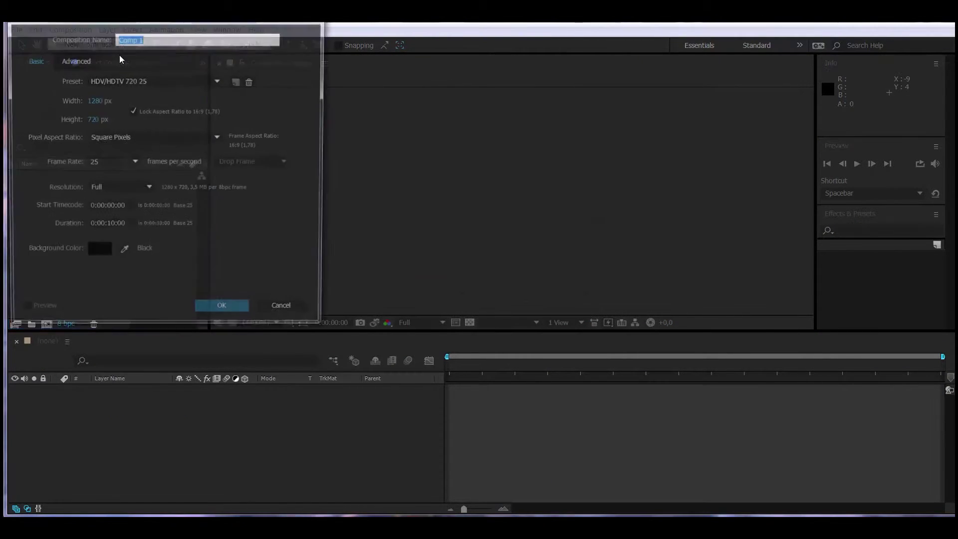
{"action": "left_click", "coordinate": [109, 226]}
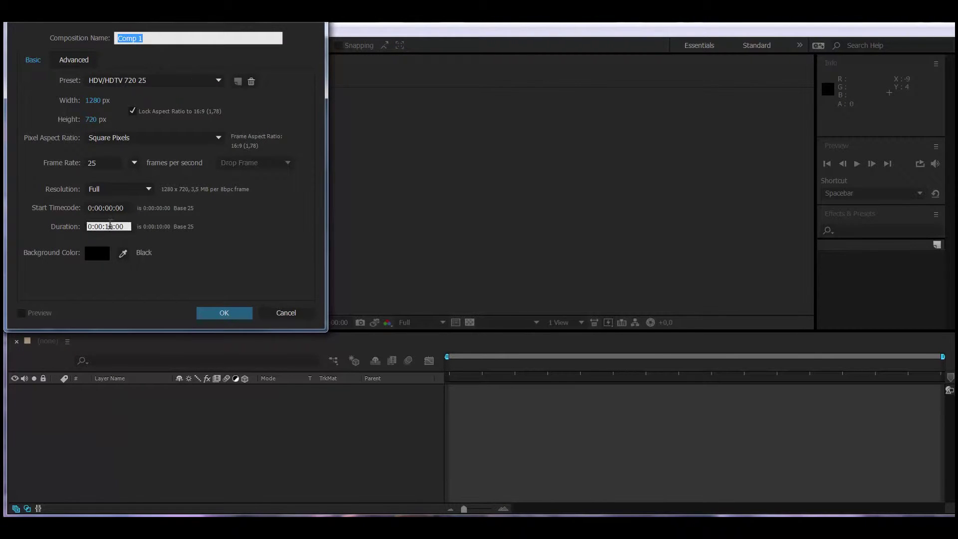
{"action": "key", "text": "BackSpace"}
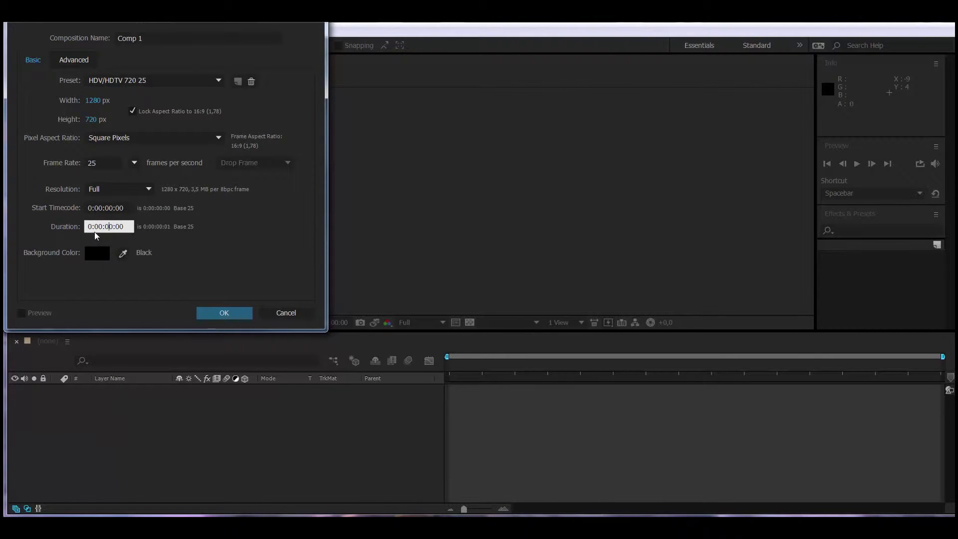
{"action": "key", "text": "Home"}
{"action": "key", "text": "Delete"}
{"action": "type", "text": "1:2"}
{"action": "left_click", "coordinate": [239, 314]}
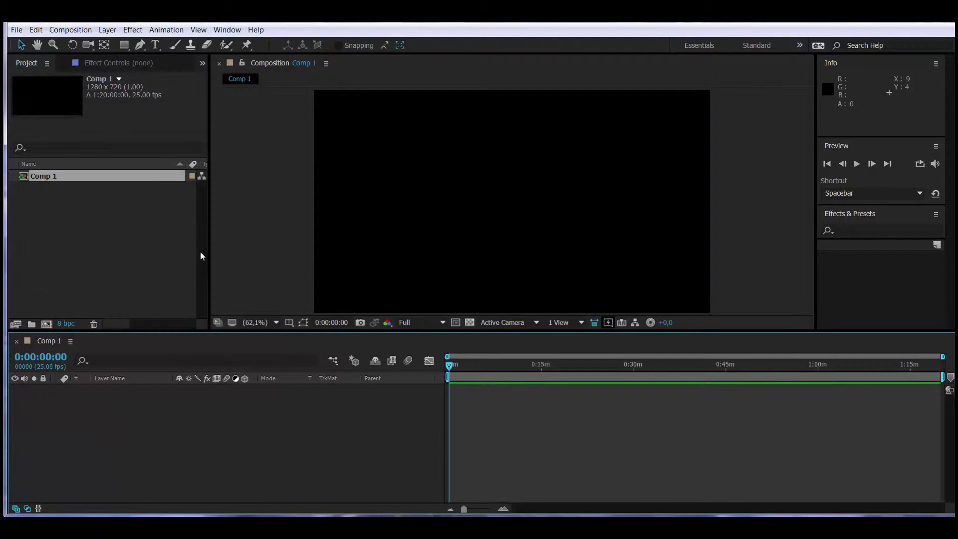
Step: Add a full-frame rectangle shape layer to the composition and rename the layer as lines
{"action": "double_click", "coordinate": [124, 45]}
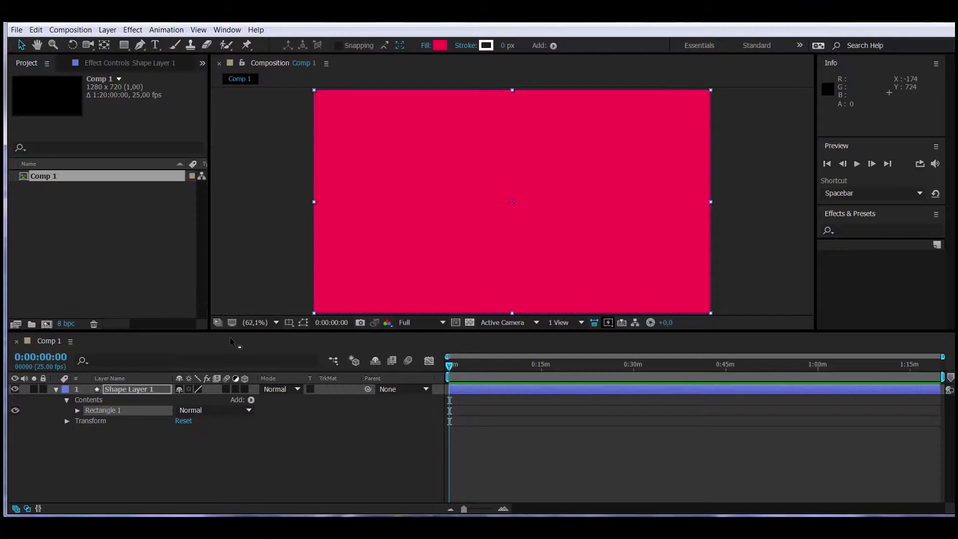
{"action": "left_click", "coordinate": [137, 389]}
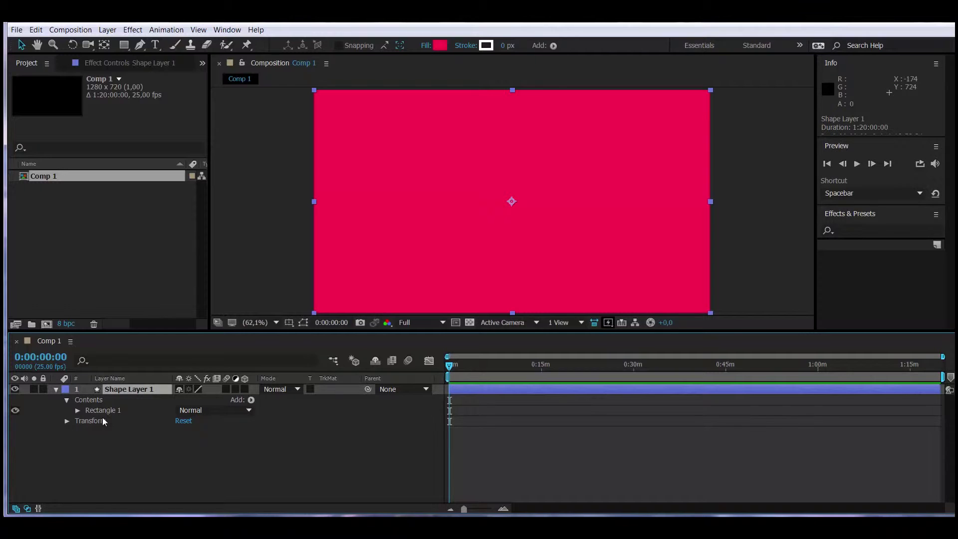
{"action": "key", "text": "Return"}
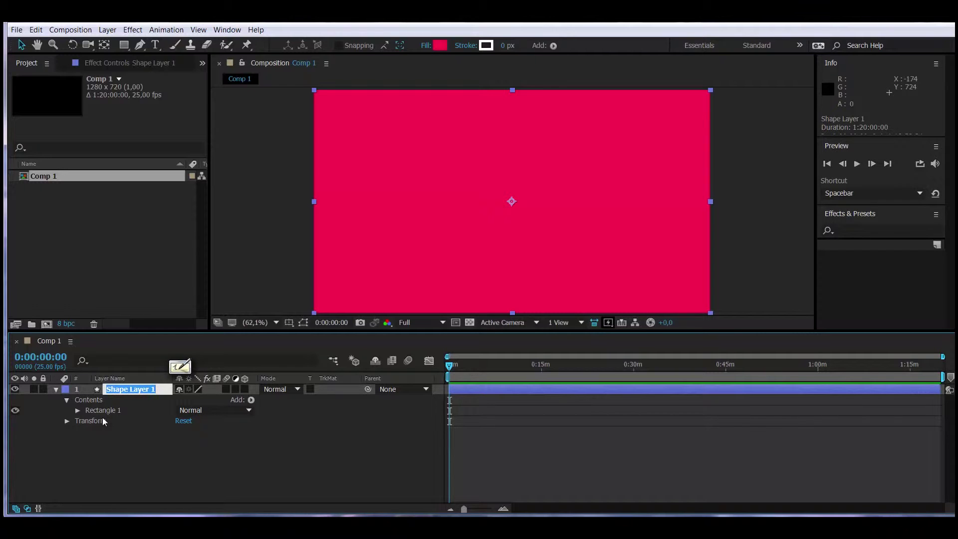
{"action": "key", "text": "BackSpace"}
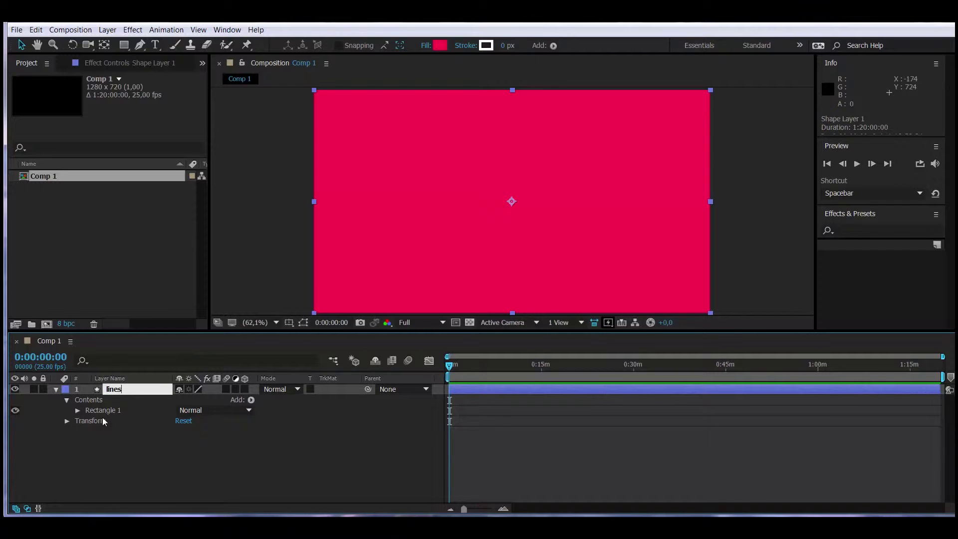
{"action": "type", "text": "lines"}
{"action": "key", "text": "Return"}
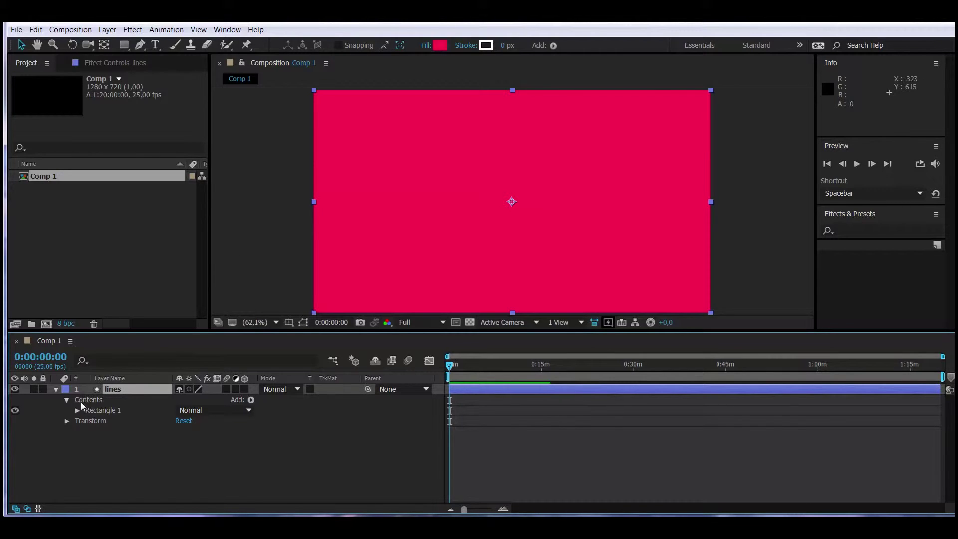
Step: Unlink the size proportions of the lines layer's rectangle path and set its width to 20
{"action": "left_click", "coordinate": [77, 410]}
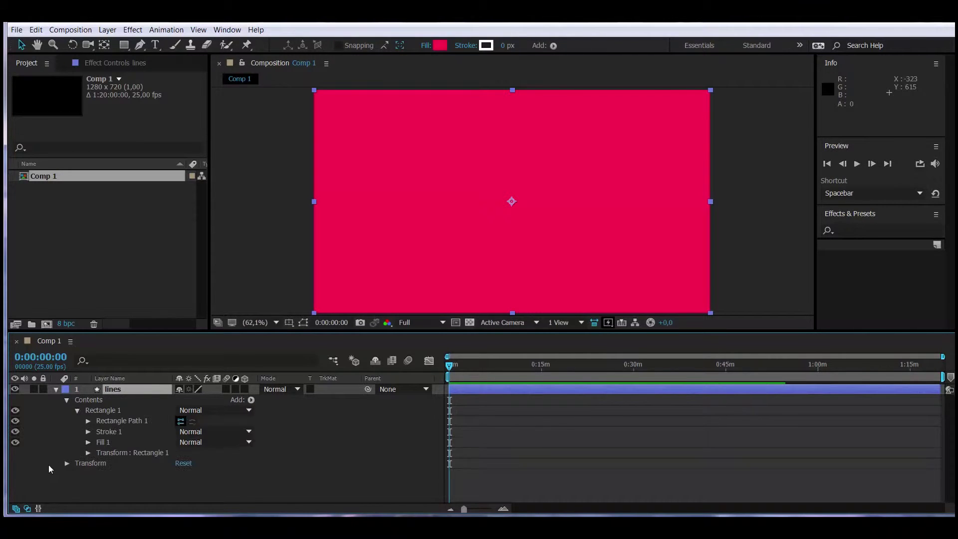
{"action": "left_click", "coordinate": [89, 421]}
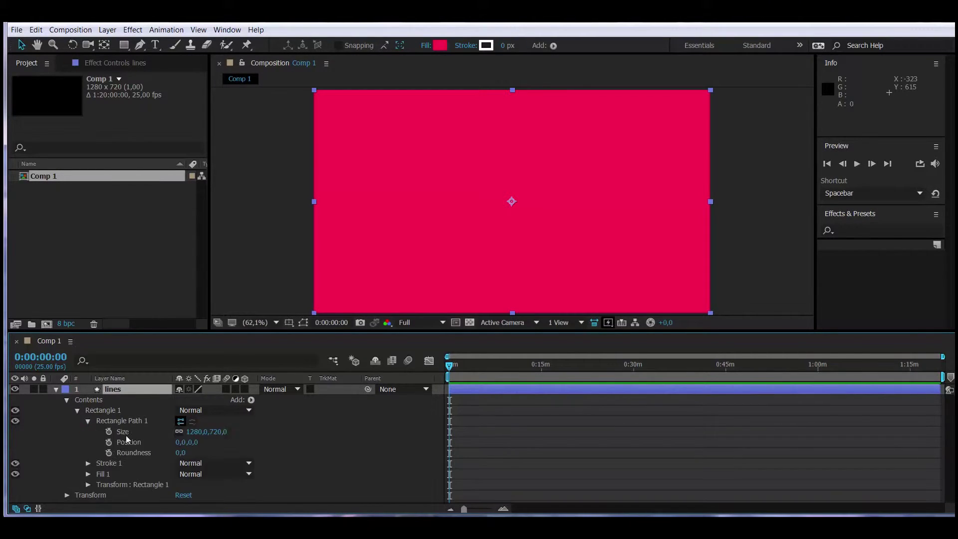
{"action": "left_click", "coordinate": [179, 432]}
{"action": "left_click_drag", "start_coordinate": [196, 432], "coordinate": [55, 438]}
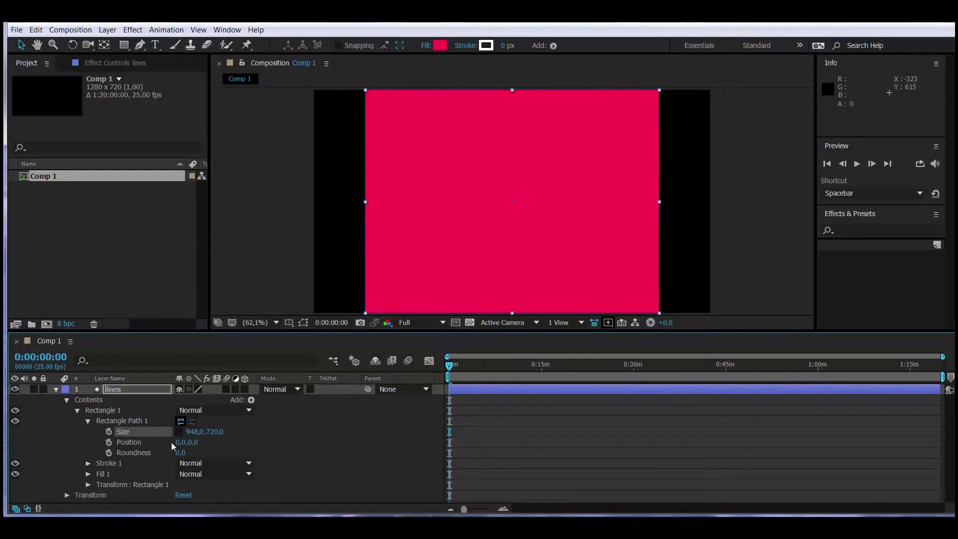
{"action": "left_click", "coordinate": [196, 431]}
{"action": "type", "text": "20"}
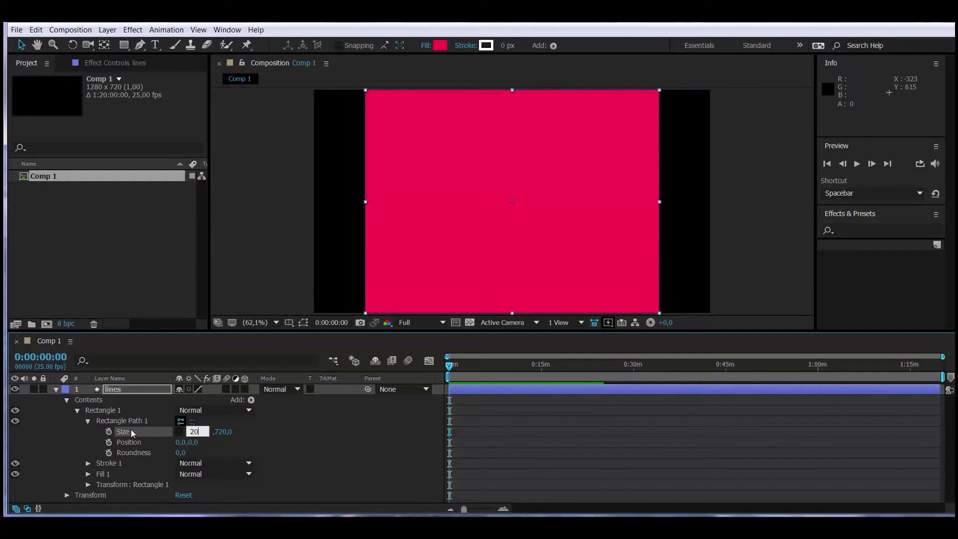
{"action": "key", "text": "Return"}
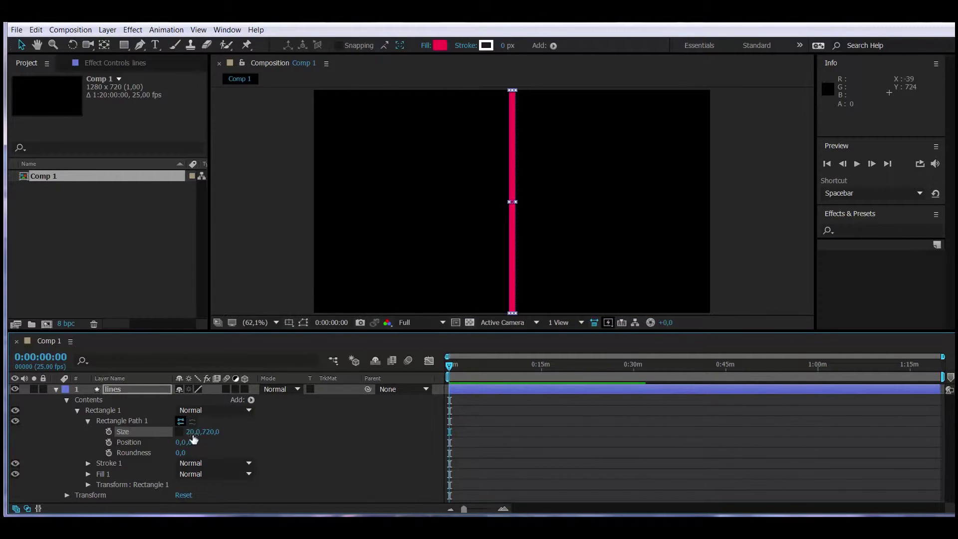
Step: Resize the lines rectangle path to 15 wide and about 64 high, and set its Y position to about -265
{"action": "left_click", "coordinate": [193, 432]}
{"action": "type", "text": "15"}
{"action": "key", "text": "Return"}
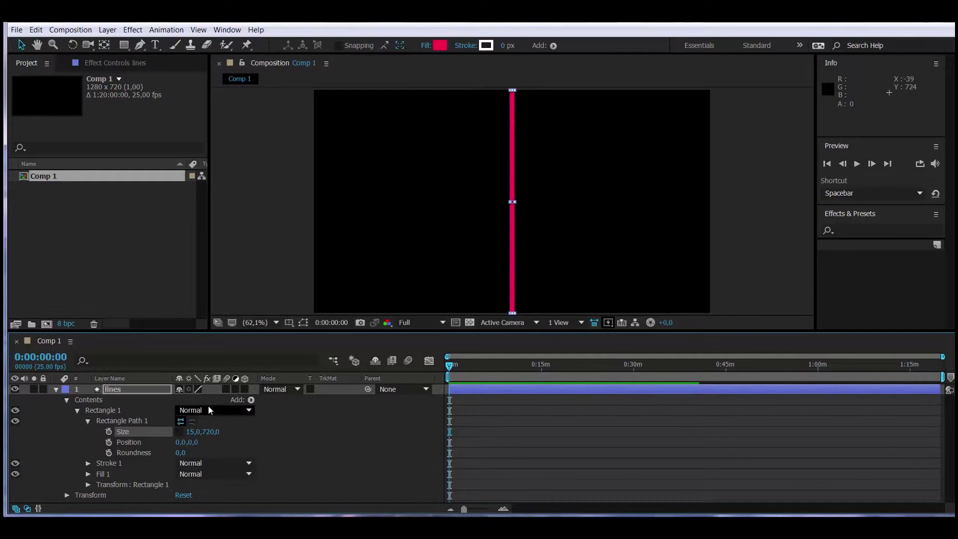
{"action": "left_click_drag", "start_coordinate": [214, 437], "coordinate": [43, 447]}
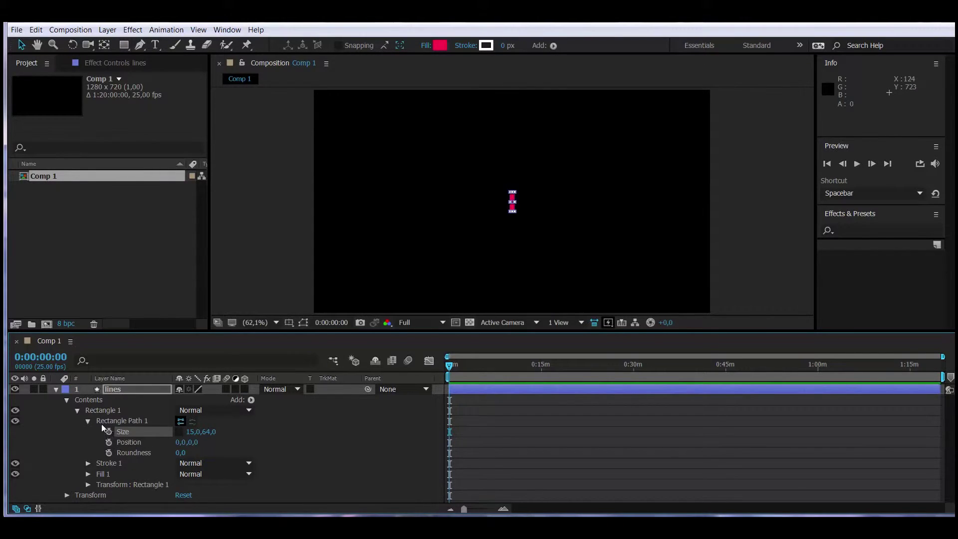
{"action": "left_click_drag", "start_coordinate": [192, 441], "coordinate": [21, 447]}
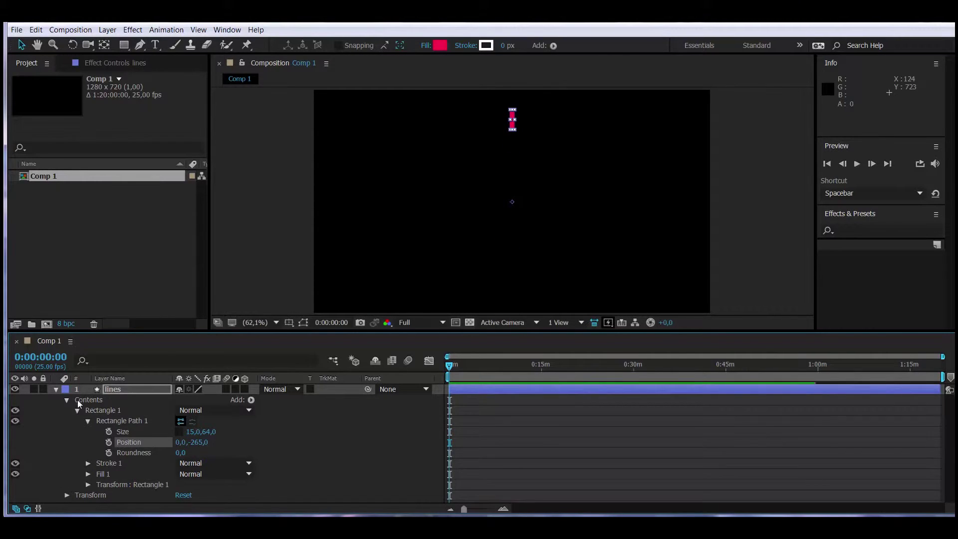
Step: Add a Repeater to the lines layer's rectangle and set its number of copies to 12
{"action": "left_click", "coordinate": [251, 401]}
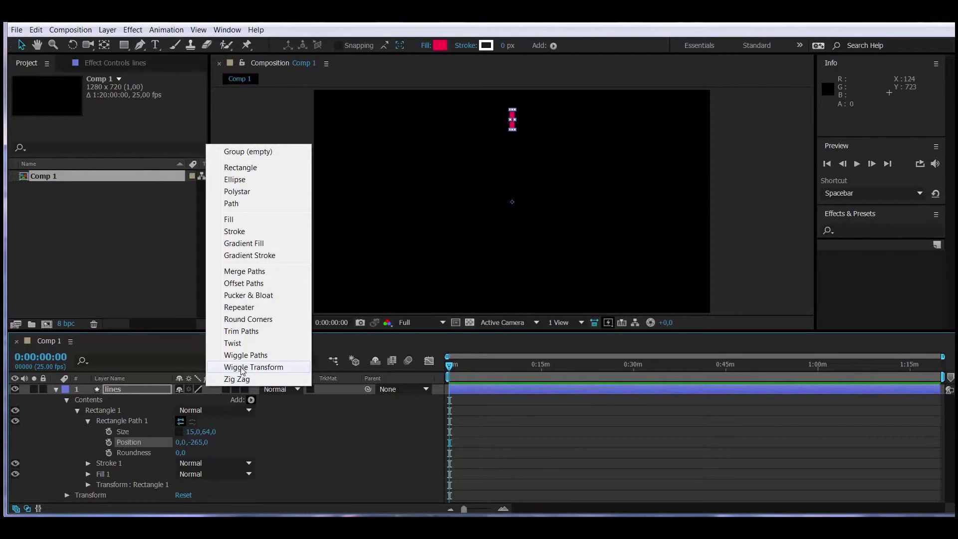
{"action": "left_click", "coordinate": [239, 306]}
{"action": "left_click_drag", "start_coordinate": [204, 331], "coordinate": [204, 257]}
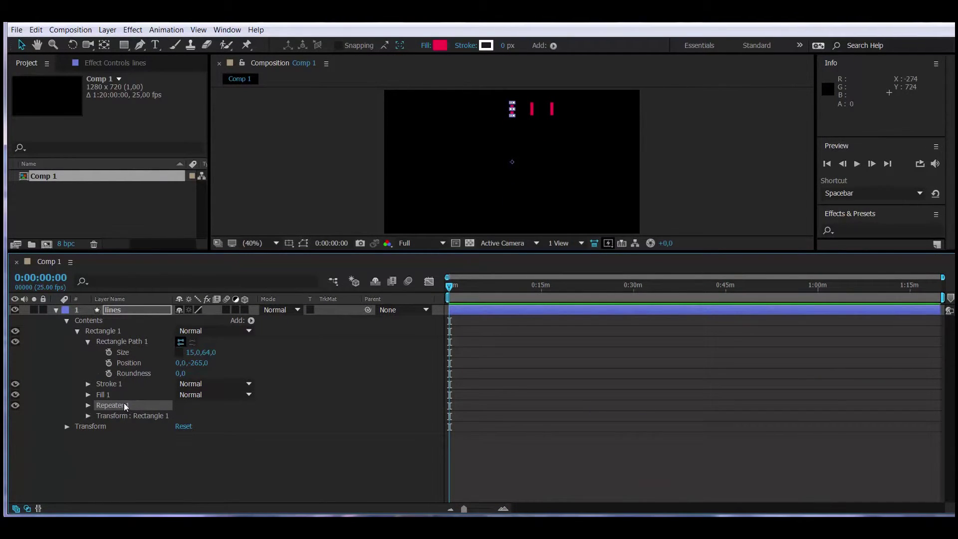
{"action": "left_click", "coordinate": [89, 405]}
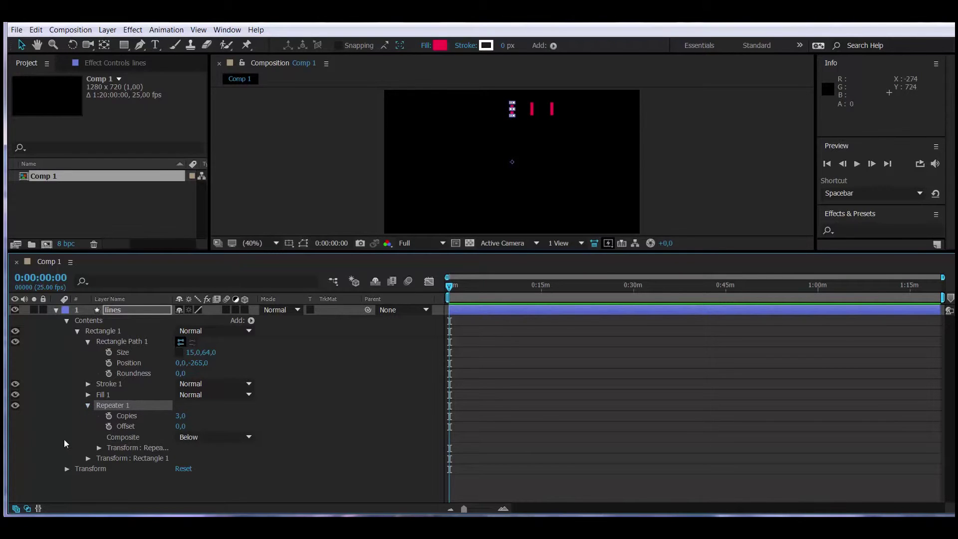
{"action": "left_click", "coordinate": [180, 416]}
{"action": "type", "text": "12"}
{"action": "key", "text": "Return"}
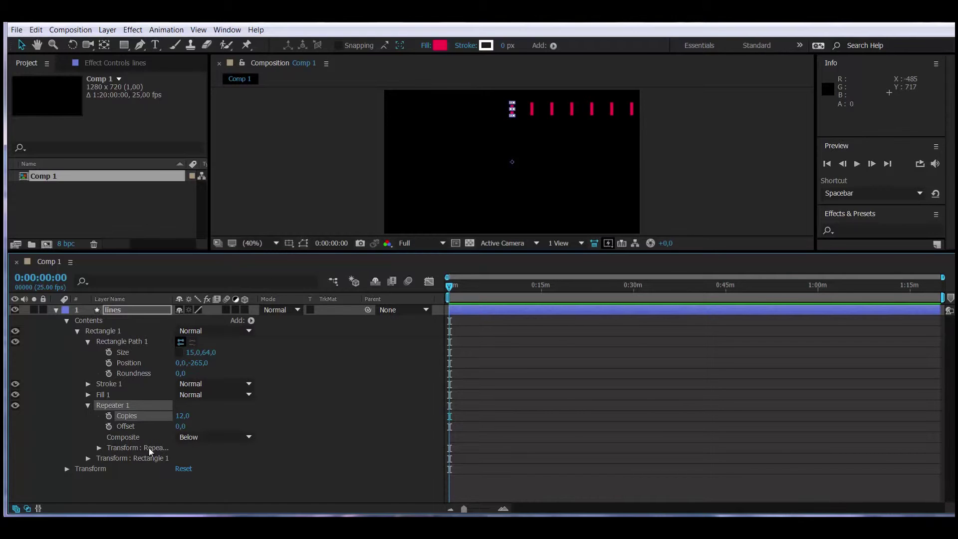
Step: Set the repeater transform's X position to 0 and its rotation to 360/12 to spread the copies around a circle
{"action": "left_click", "coordinate": [99, 447]}
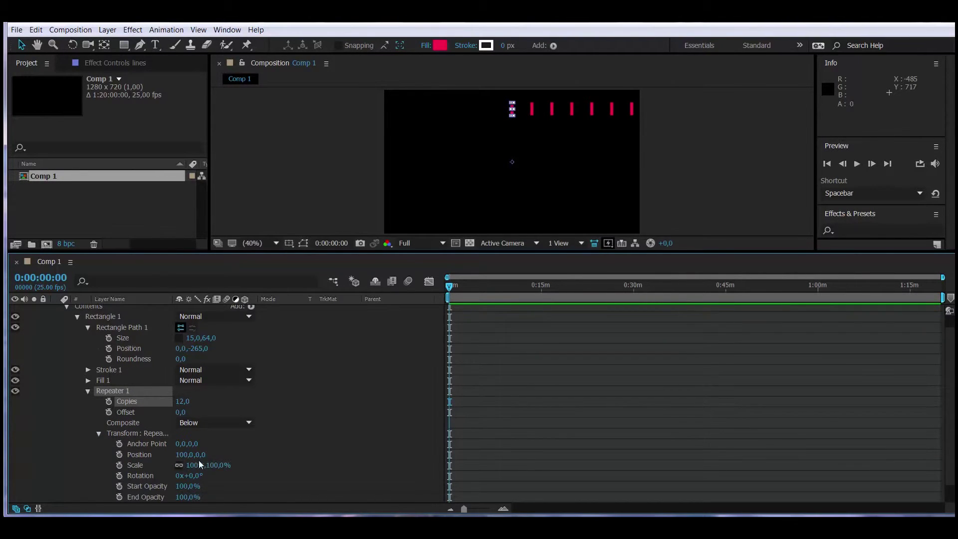
{"action": "left_click", "coordinate": [184, 454]}
{"action": "type", "text": "0"}
{"action": "key", "text": "Return"}
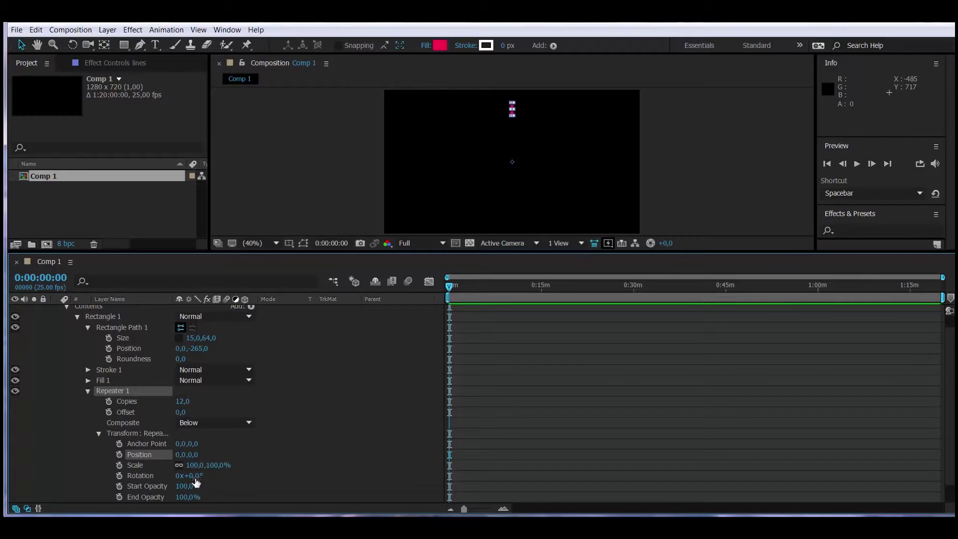
{"action": "left_click", "coordinate": [195, 477]}
{"action": "type", "text": "360"}
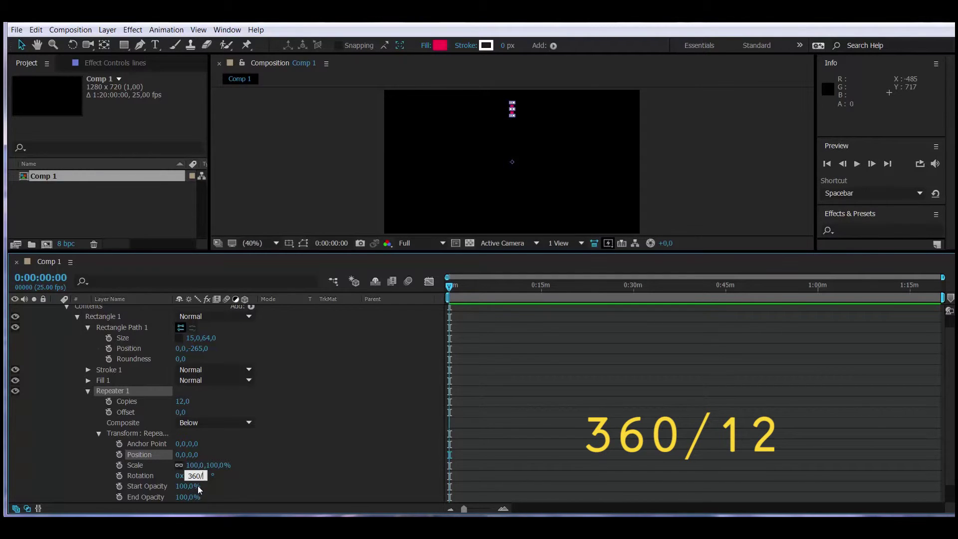
{"action": "type", "text": "/12"}
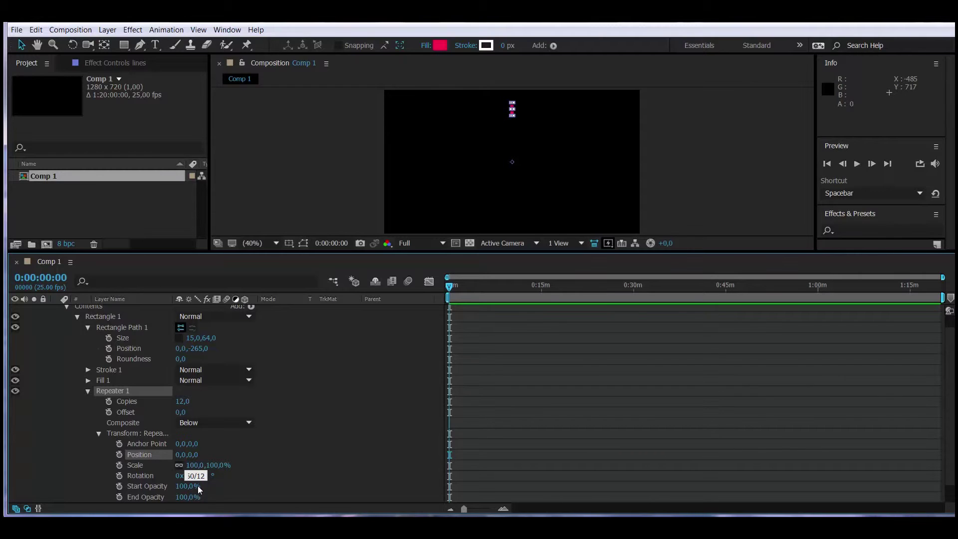
{"action": "key", "text": "Return"}
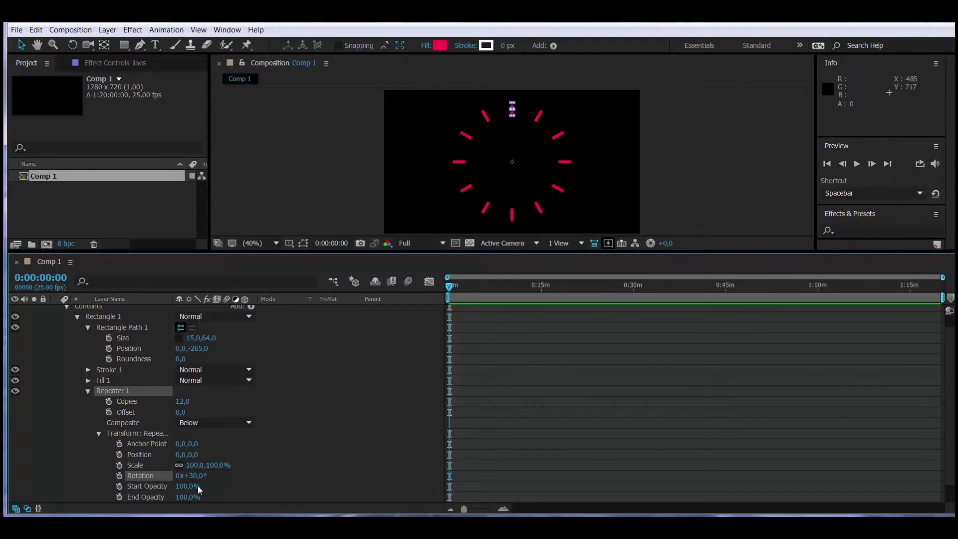
Step: Collapse and deselect the lines layer, and give the composition viewer more height
{"action": "scroll", "coordinate": [951, 323], "scroll_direction": "up", "scroll_amount": 2}
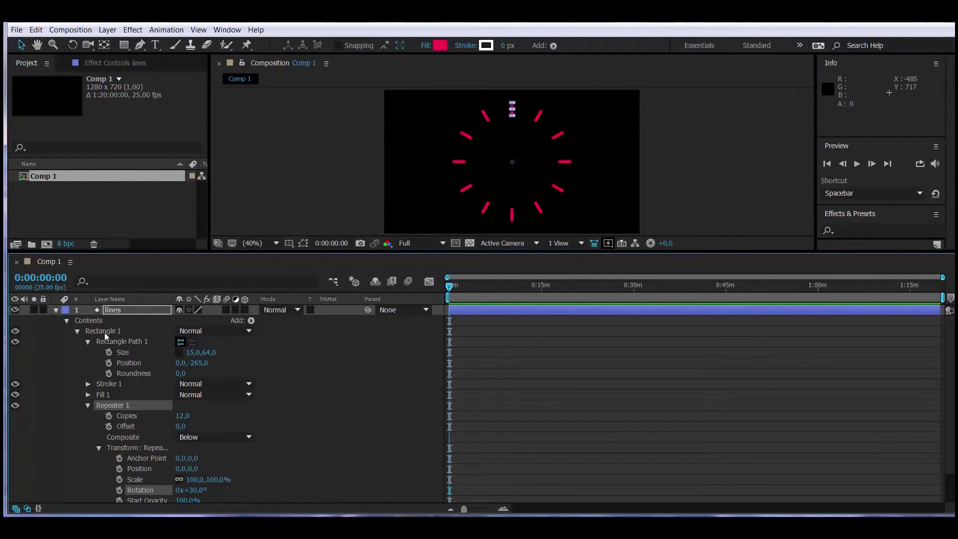
{"action": "left_click", "coordinate": [56, 309]}
{"action": "left_click", "coordinate": [74, 337]}
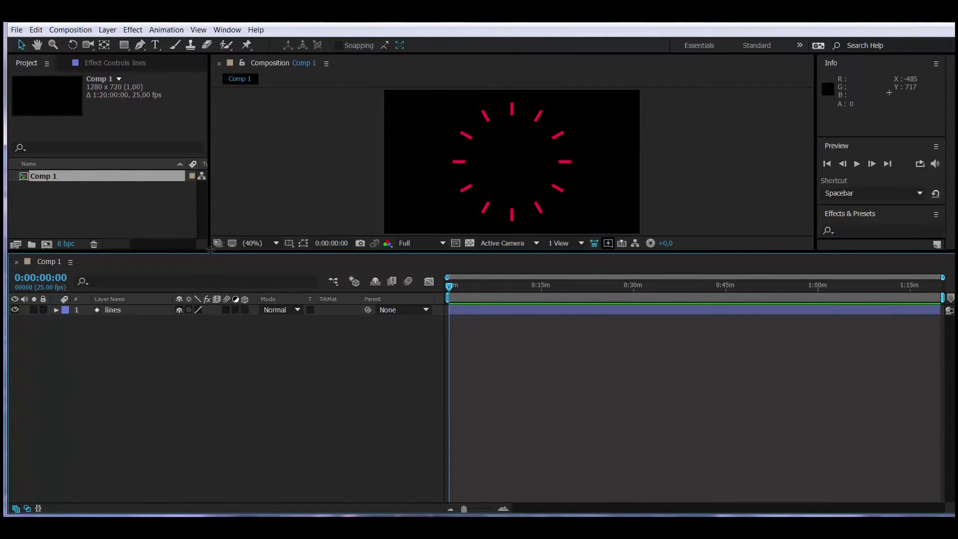
{"action": "left_click_drag", "start_coordinate": [210, 250], "coordinate": [189, 325]}
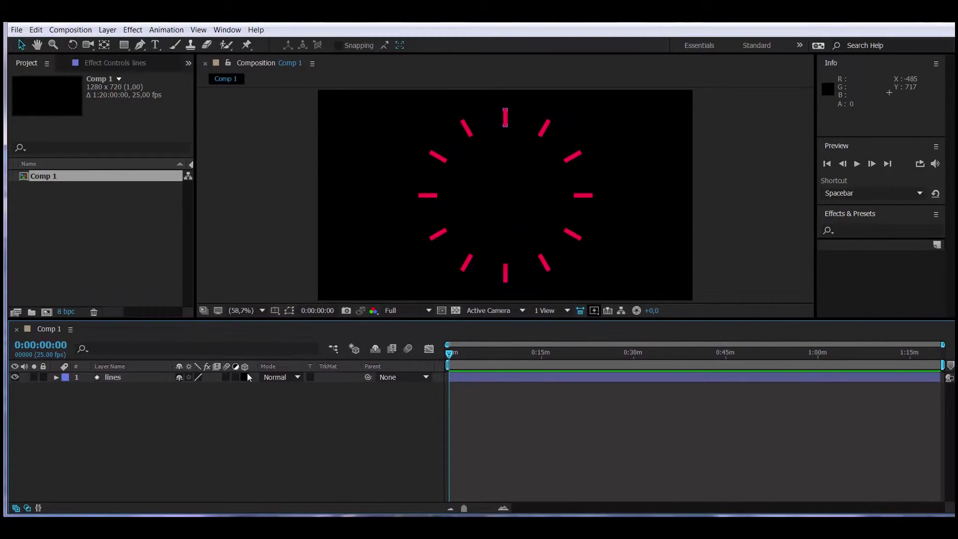
Step: Add a full-frame rectangle as a new shape layer and change its fill colour to cyan
{"action": "double_click", "coordinate": [124, 45]}
{"action": "left_click", "coordinate": [441, 46]}
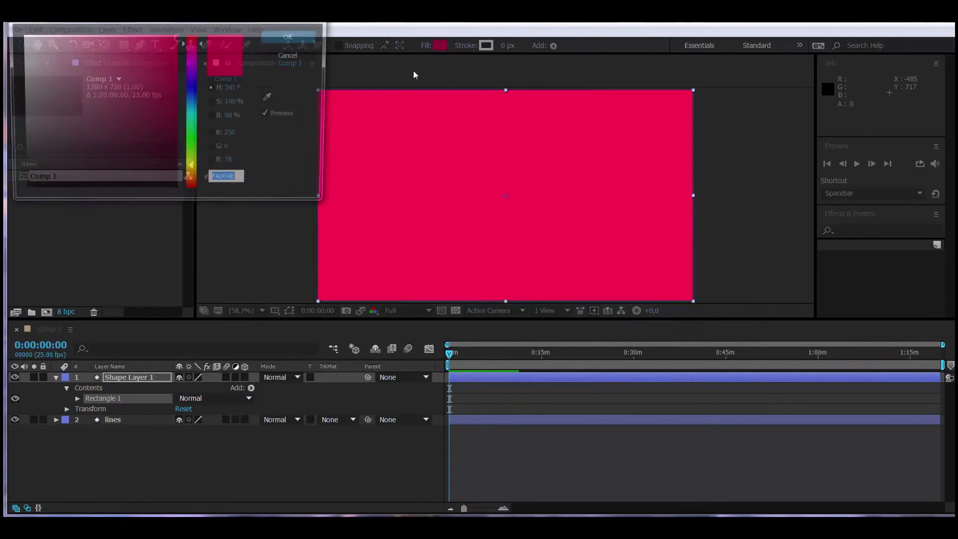
{"action": "left_click_drag", "start_coordinate": [195, 58], "coordinate": [197, 89]}
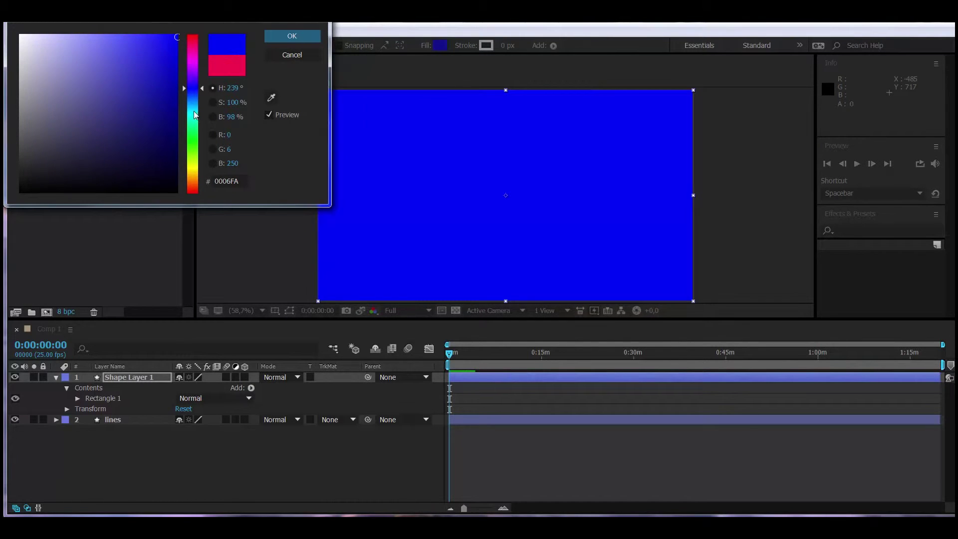
{"action": "left_click", "coordinate": [193, 112]}
{"action": "key", "text": "Return"}
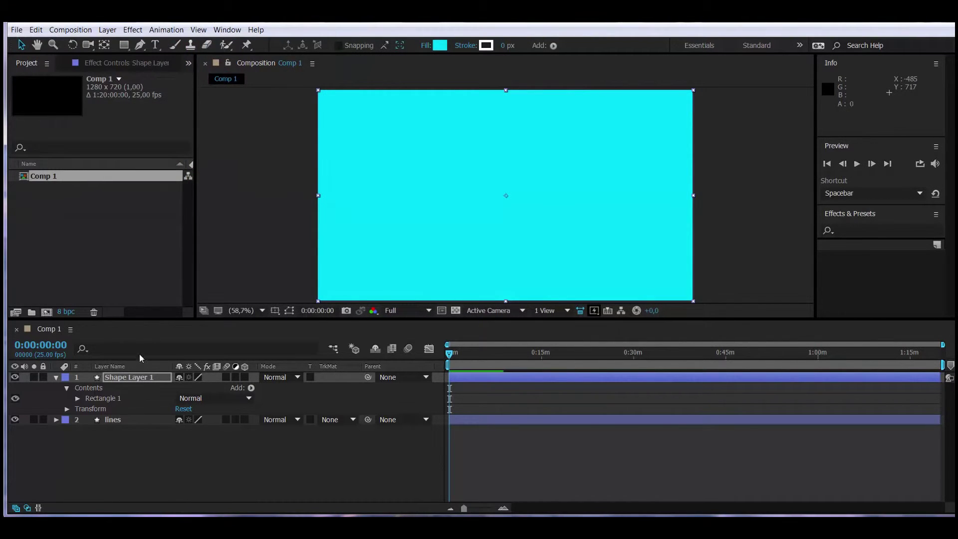
Step: Rename the new cyan shape layer as SECONDS
{"action": "left_click", "coordinate": [125, 378]}
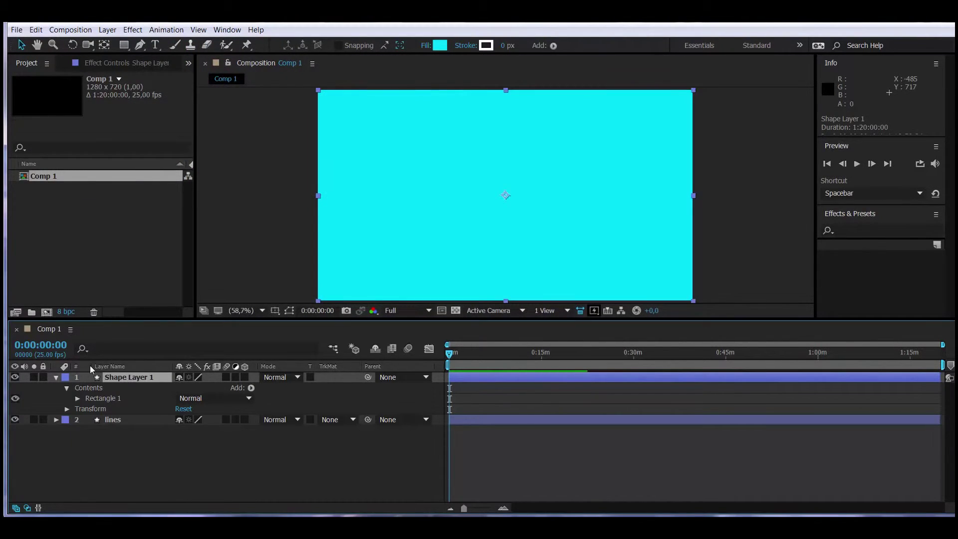
{"action": "key", "text": "Return"}
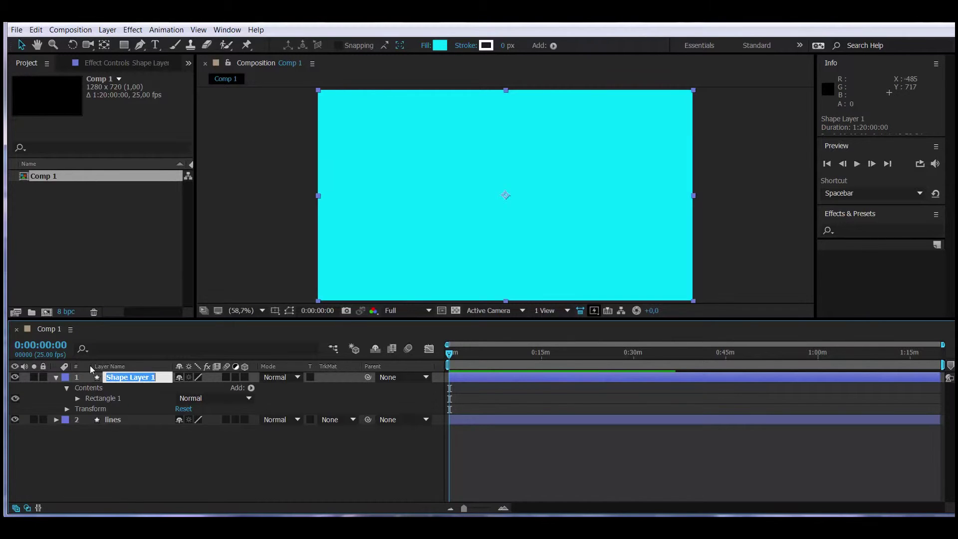
{"action": "type", "text": "SECONDS"}
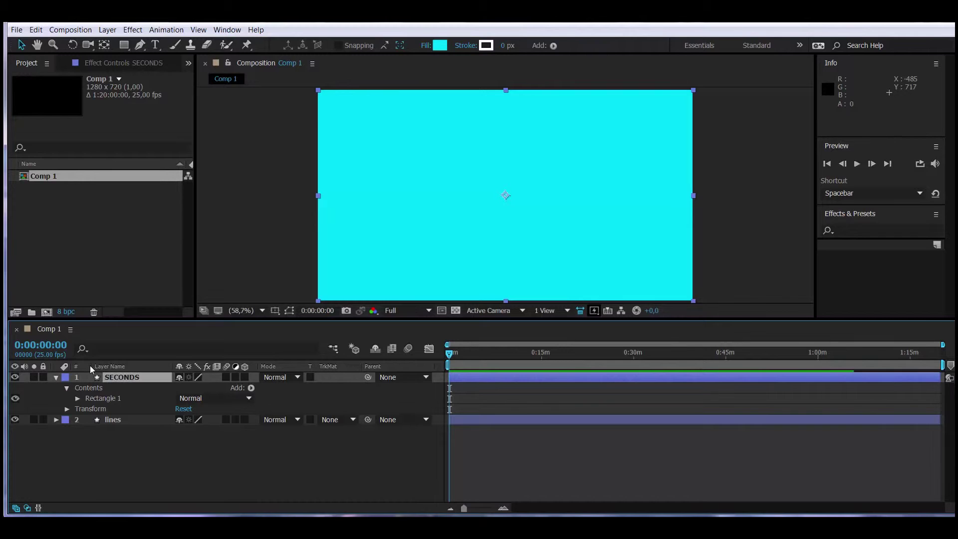
{"action": "key", "text": "Return"}
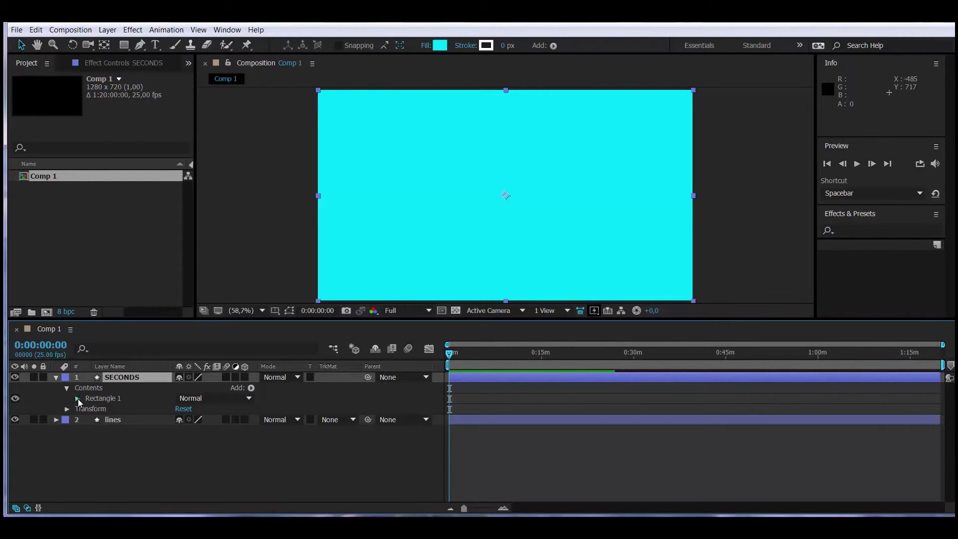
Step: Unlink the size proportions of the SECONDS layer's rectangle path and set its width to 10
{"action": "left_click", "coordinate": [78, 398]}
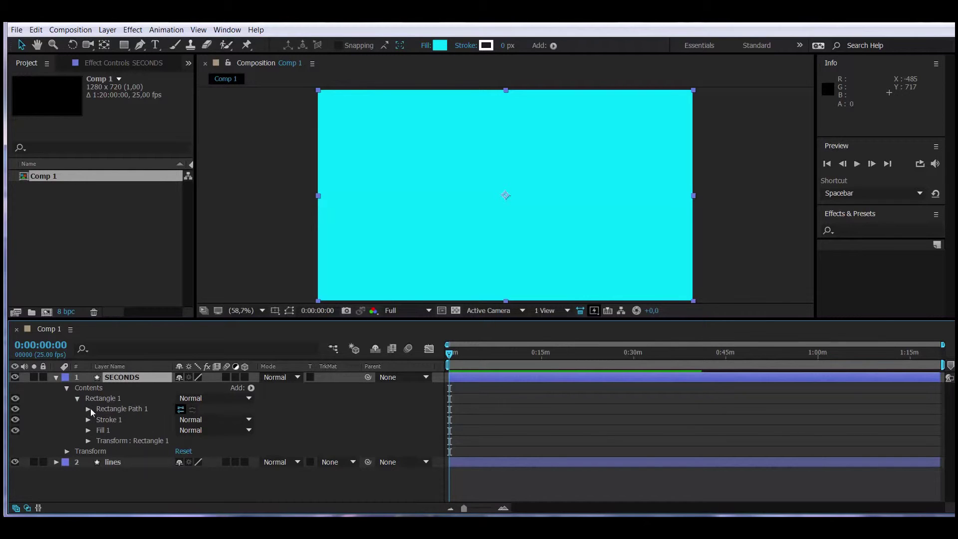
{"action": "left_click", "coordinate": [90, 409]}
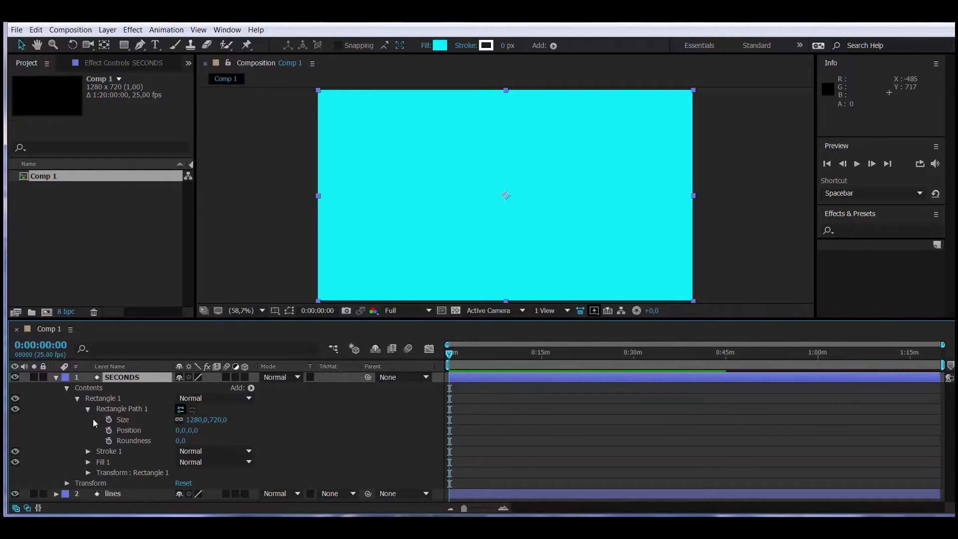
{"action": "left_click", "coordinate": [178, 419]}
{"action": "left_click", "coordinate": [198, 419]}
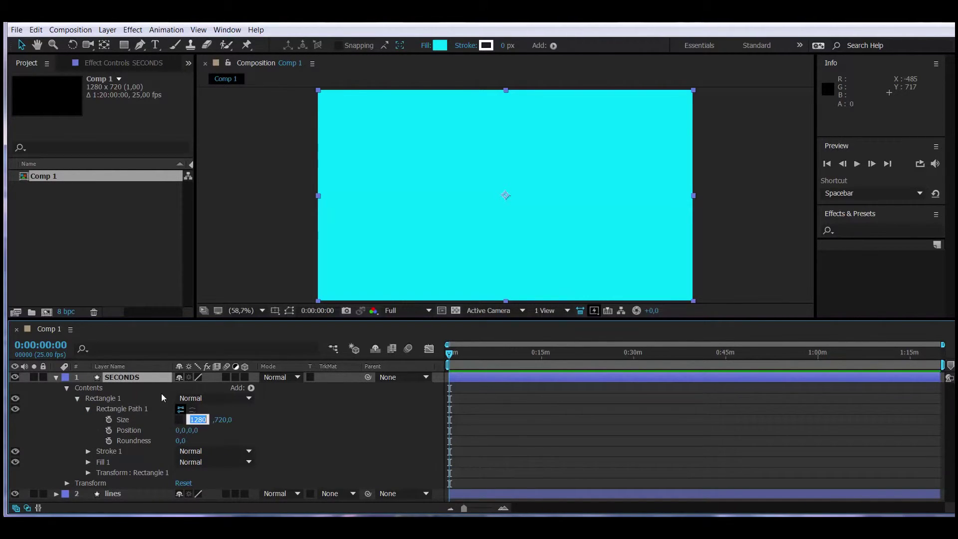
{"action": "type", "text": "10"}
{"action": "key", "text": "Return"}
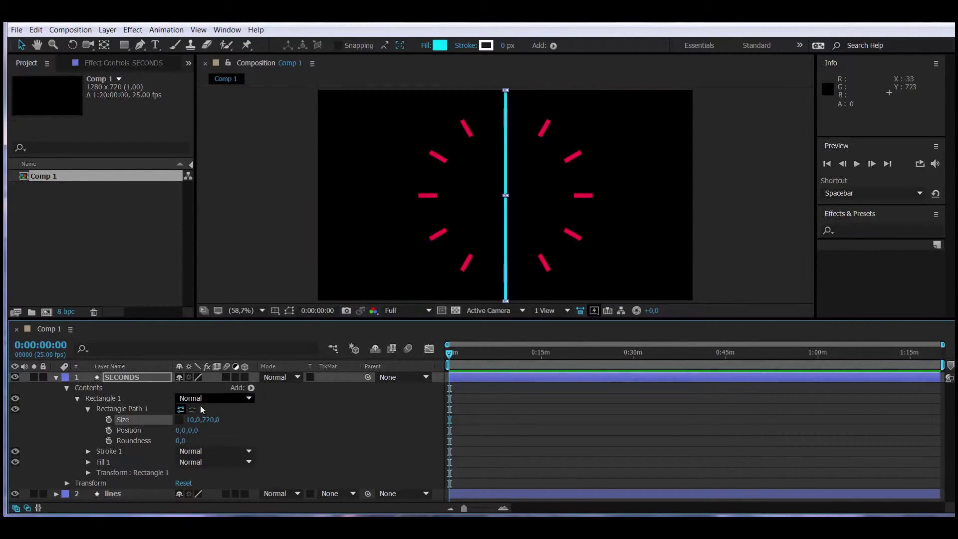
Step: Shorten the seconds hand's rectangle to a height of 349 and shift its path position to 0, -96
{"action": "left_click_drag", "start_coordinate": [214, 419], "coordinate": [55, 420]}
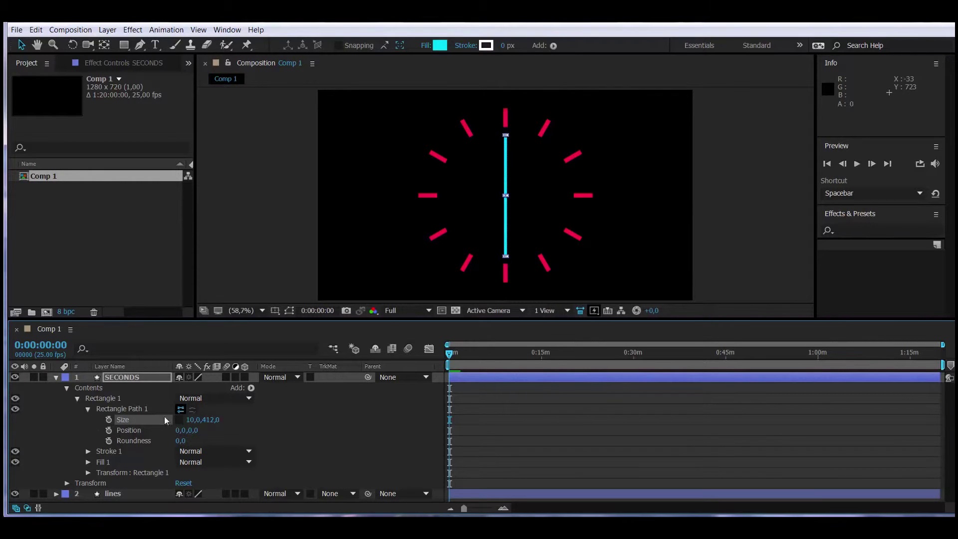
{"action": "left_click", "coordinate": [213, 420]}
{"action": "type", "text": "301"}
{"action": "key", "text": "Return"}
{"action": "left_click_drag", "start_coordinate": [191, 422], "coordinate": [129, 432]}
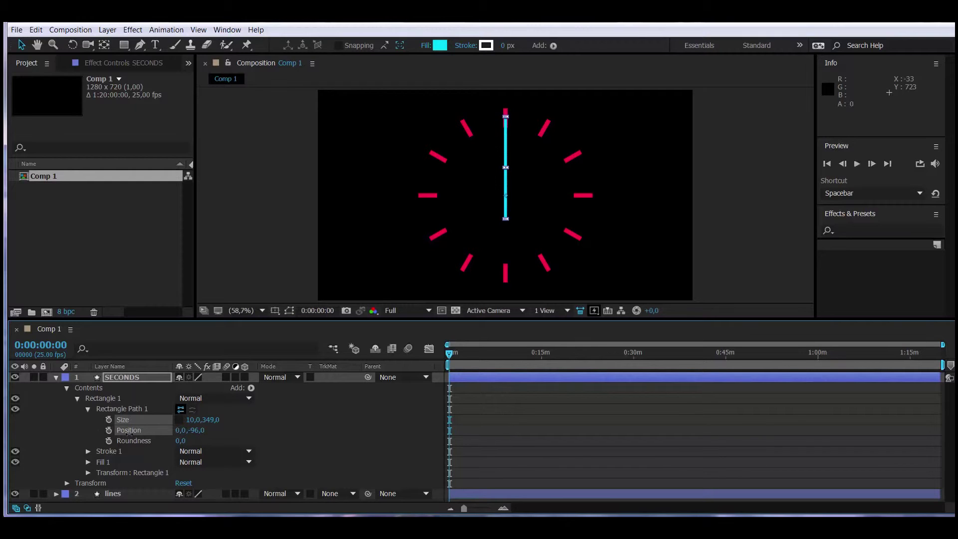
Step: Reveal the SECONDS layer's rotation and give it the expression time*(360/60)
{"action": "left_click", "coordinate": [130, 377]}
{"action": "key", "text": "r"}
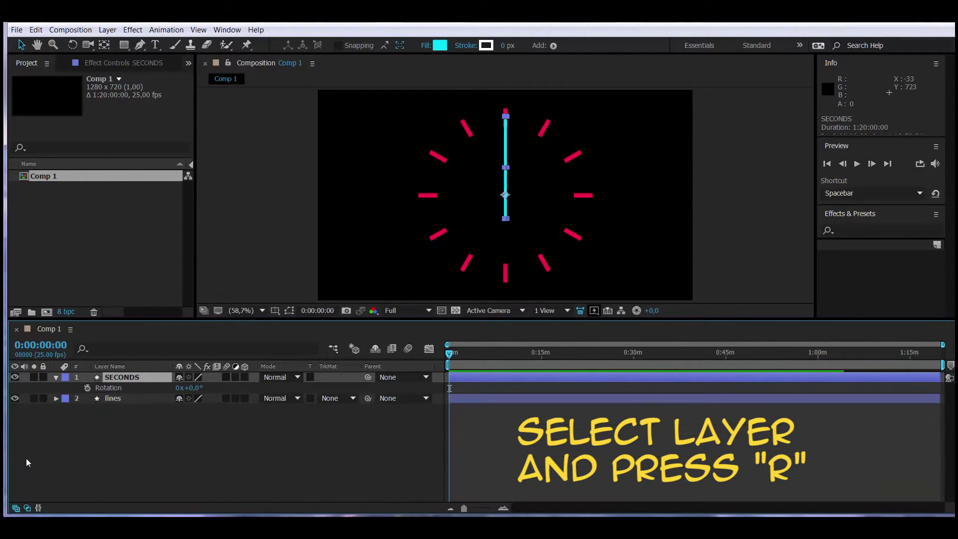
{"action": "left_click_drag", "start_coordinate": [195, 392], "coordinate": [225, 389]}
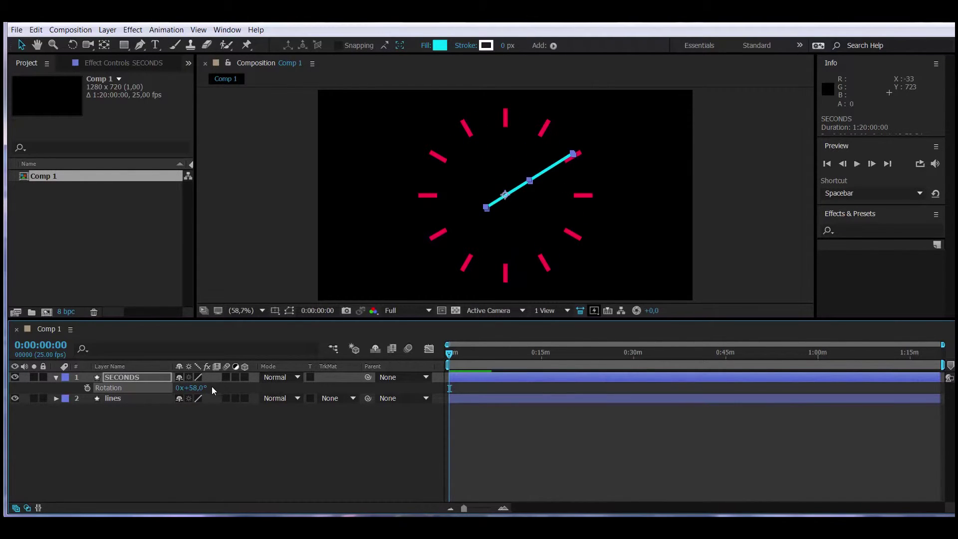
{"action": "key", "text": "ctrl+z"}
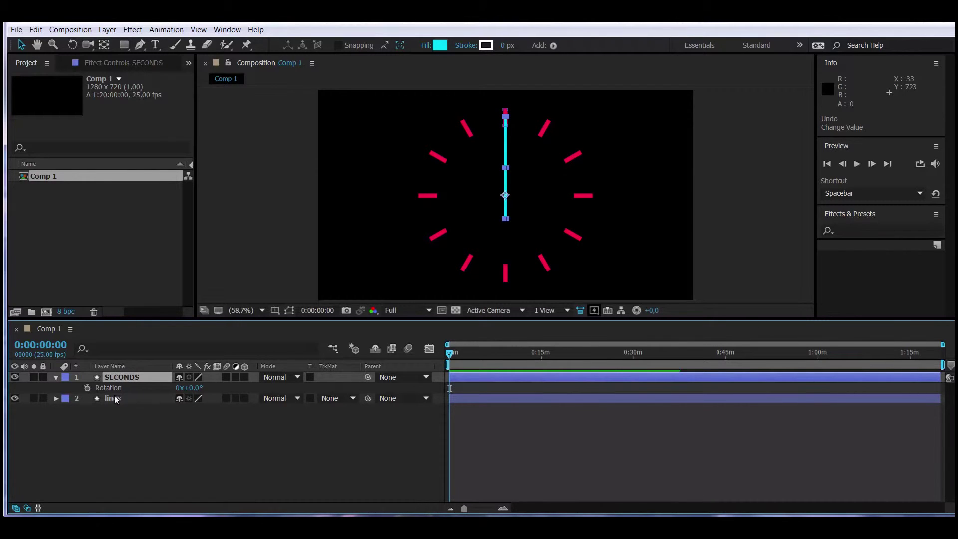
{"action": "left_click", "coordinate": [88, 388], "text": "alt"}
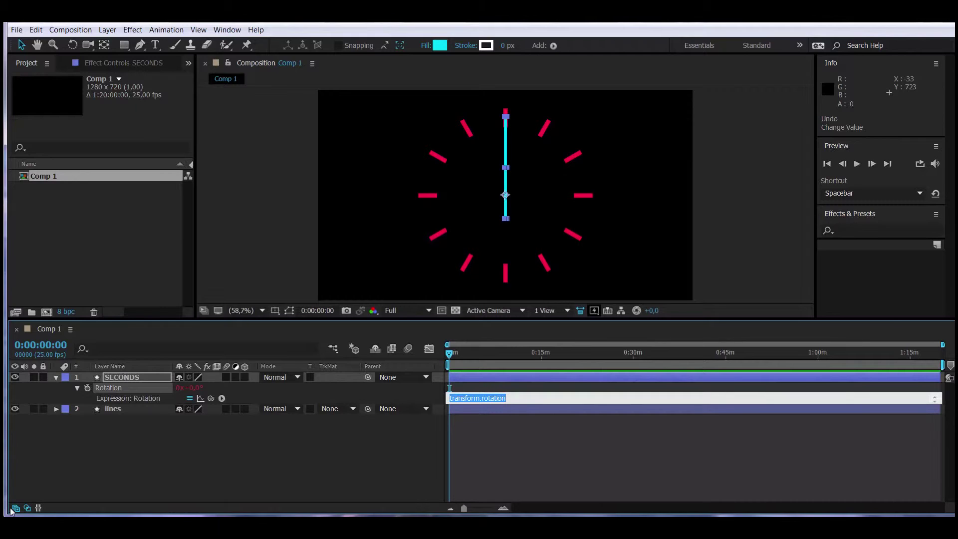
{"action": "type", "text": "time*(360/60)"}
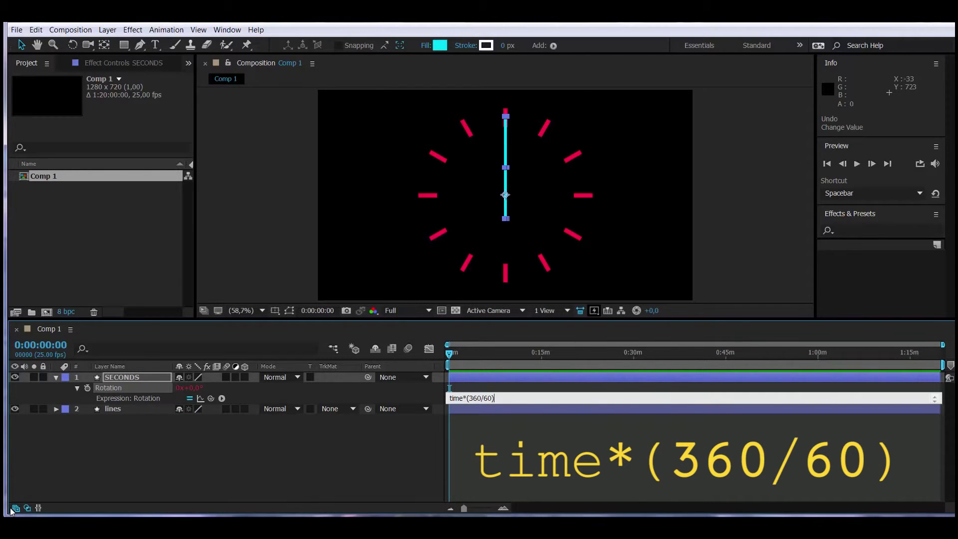
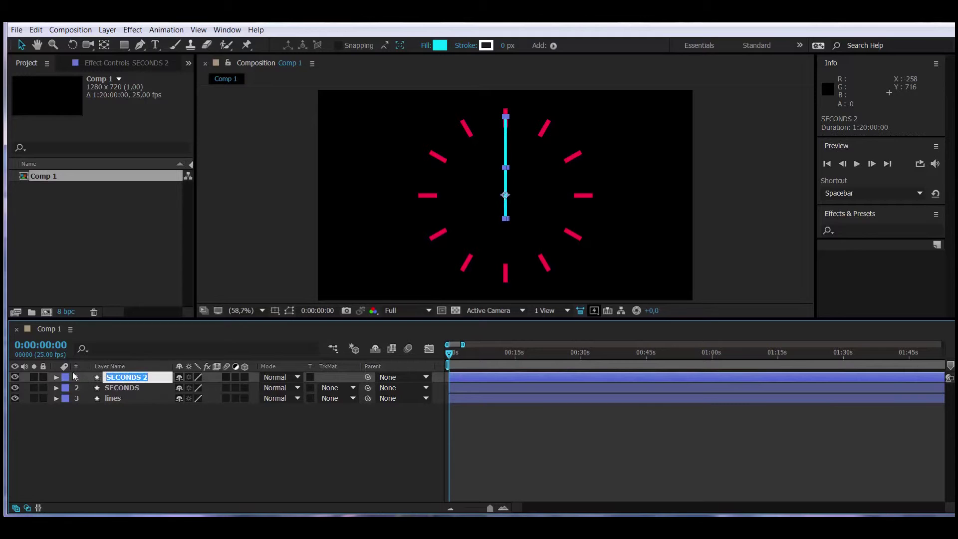
Step: Rename the duplicated layer SECONDS 2 as MINUTES and scrub the hands back to the start of the timeline
{"action": "type", "text": "MINUTES"}
{"action": "left_click", "coordinate": [191, 442]}
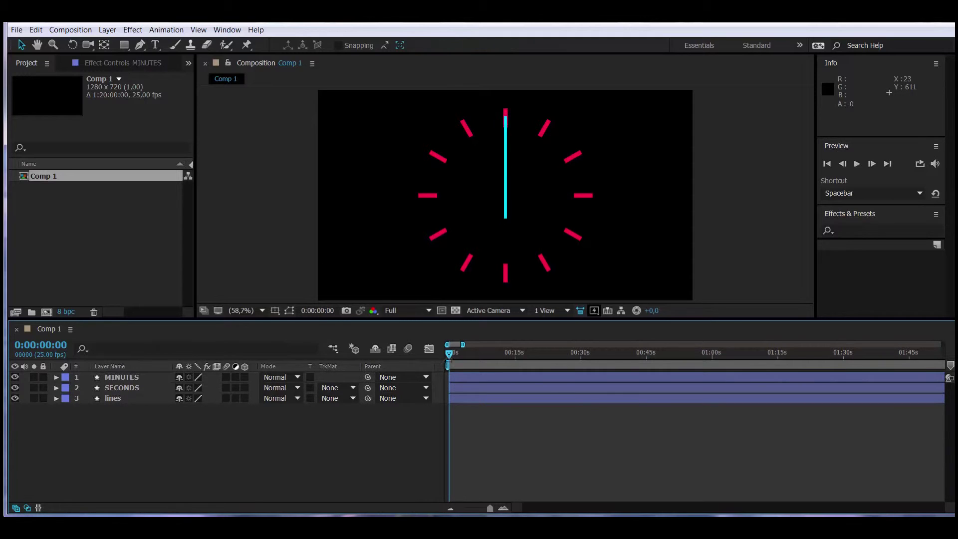
{"action": "left_click_drag", "start_coordinate": [546, 352], "coordinate": [397, 359]}
Step: Set the rectangle path size of the MINUTES layer to 13 wide by 281 high
{"action": "left_click", "coordinate": [121, 378]}
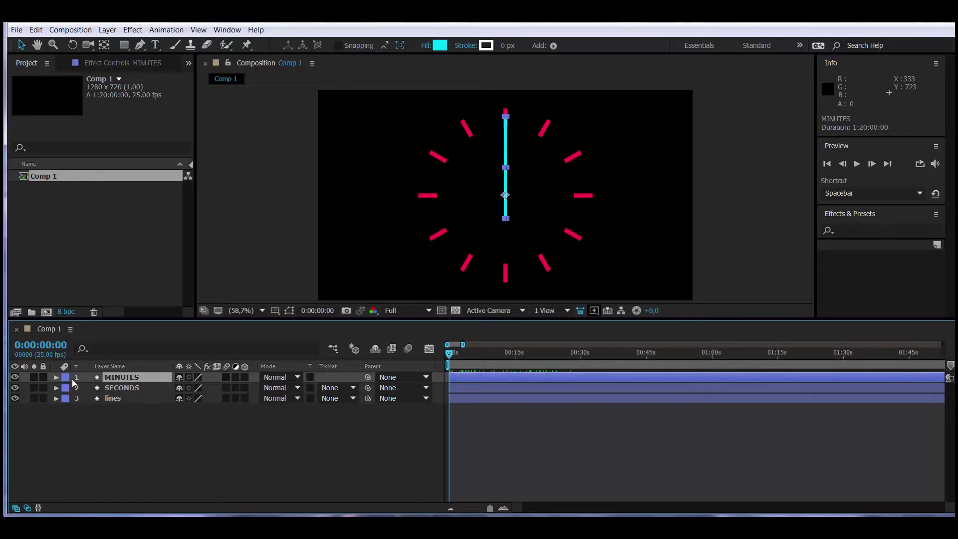
{"action": "left_click", "coordinate": [56, 377]}
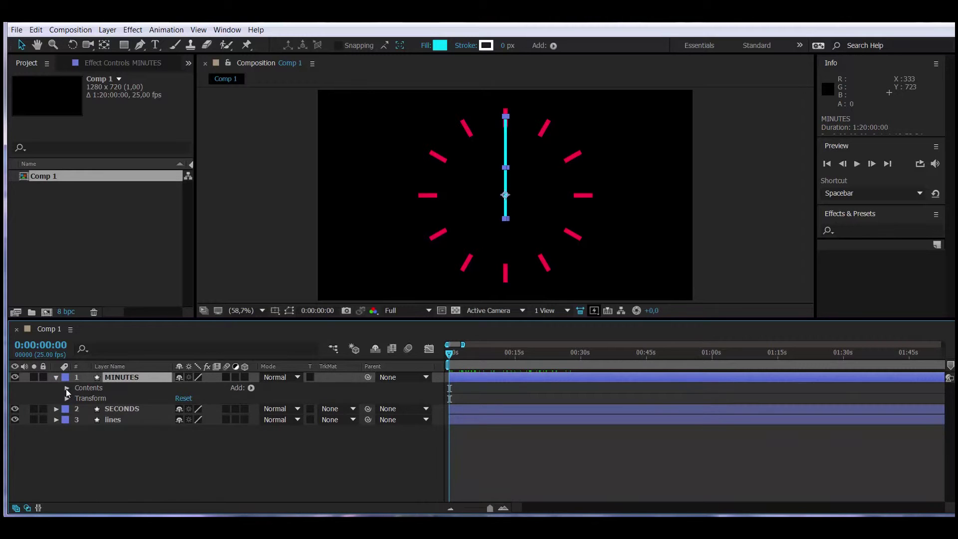
{"action": "left_click", "coordinate": [67, 388]}
{"action": "left_click", "coordinate": [78, 398]}
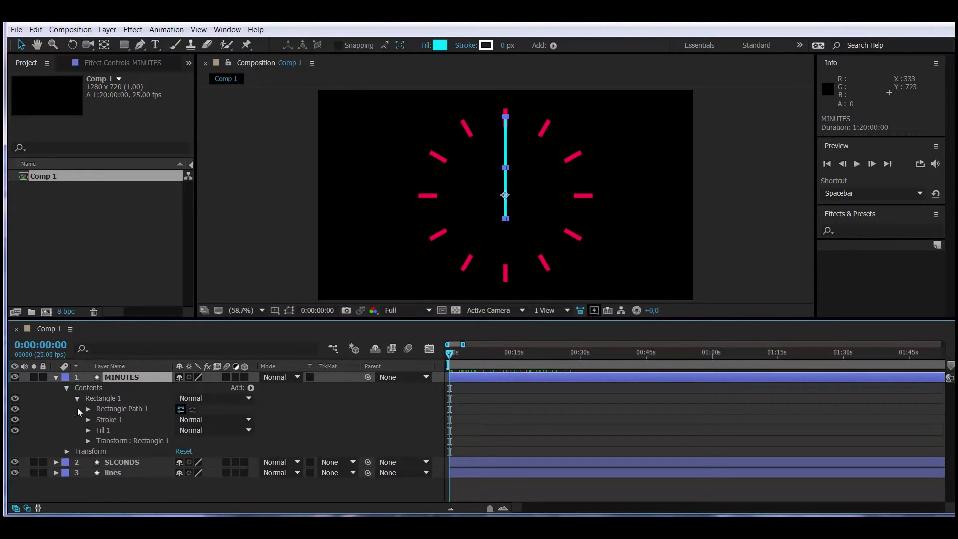
{"action": "left_click", "coordinate": [89, 409]}
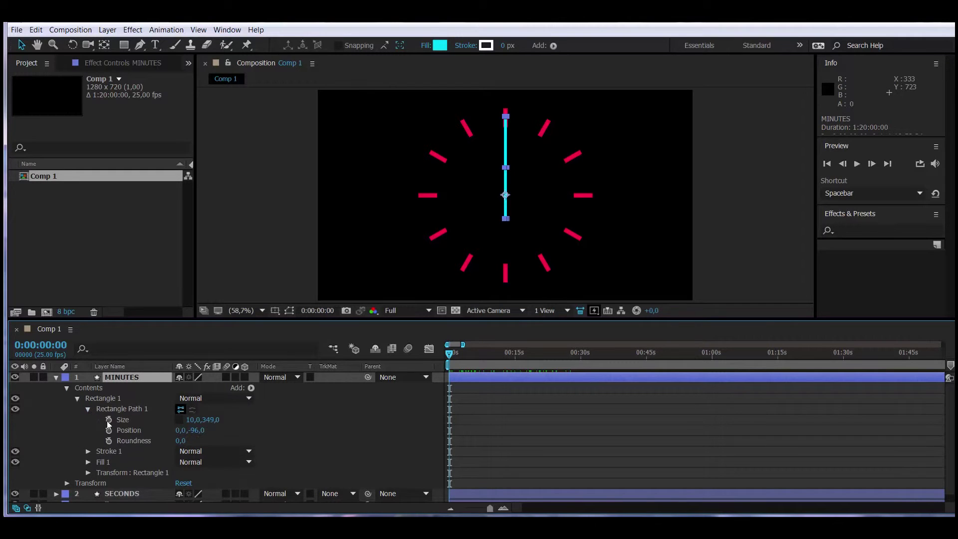
{"action": "left_click", "coordinate": [192, 422]}
{"action": "type", "text": "13"}
{"action": "key", "text": "Return"}
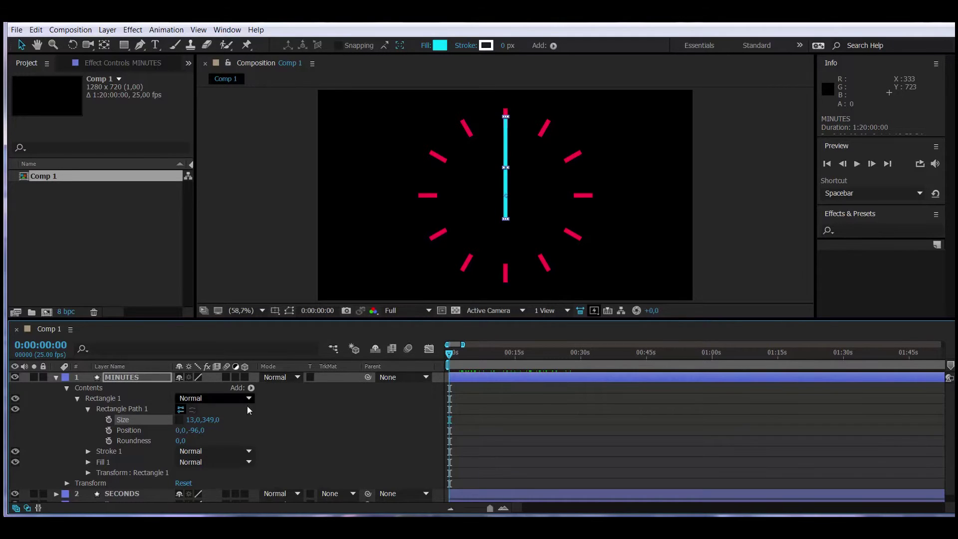
{"action": "left_click_drag", "start_coordinate": [210, 420], "coordinate": [177, 435]}
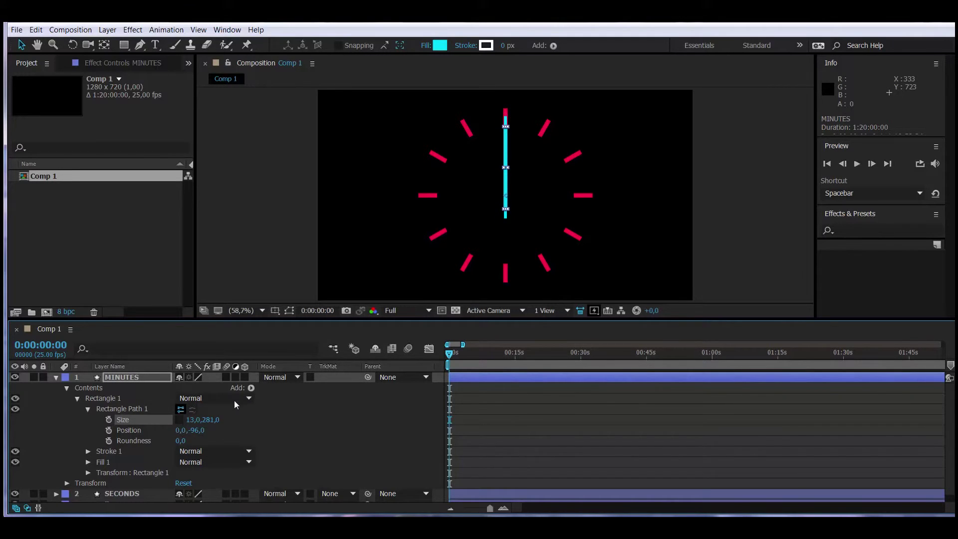
Step: Change the minute hand's fill to yellow (F0FA00) and move the MINUTES layer below SECONDS
{"action": "left_click", "coordinate": [440, 46]}
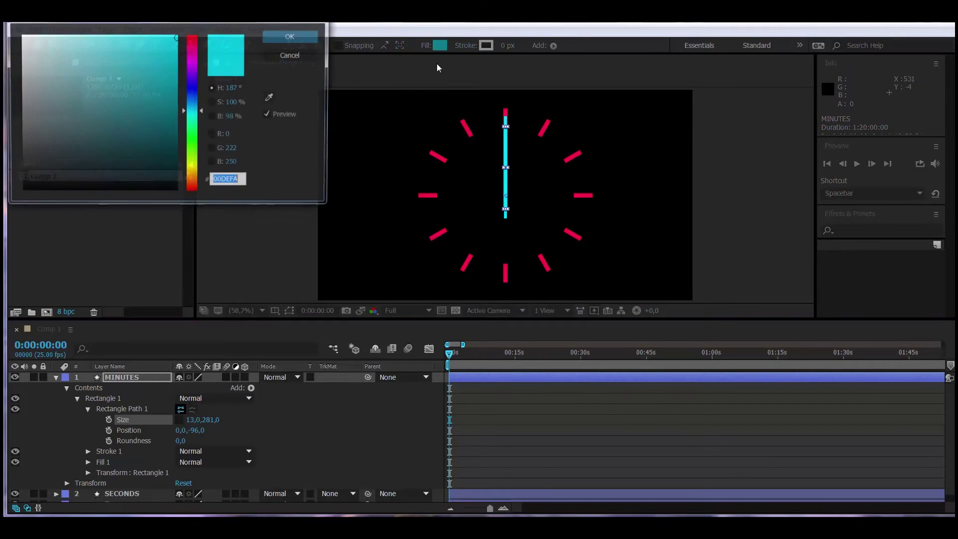
{"action": "left_click", "coordinate": [192, 166]}
{"action": "left_click", "coordinate": [287, 35]}
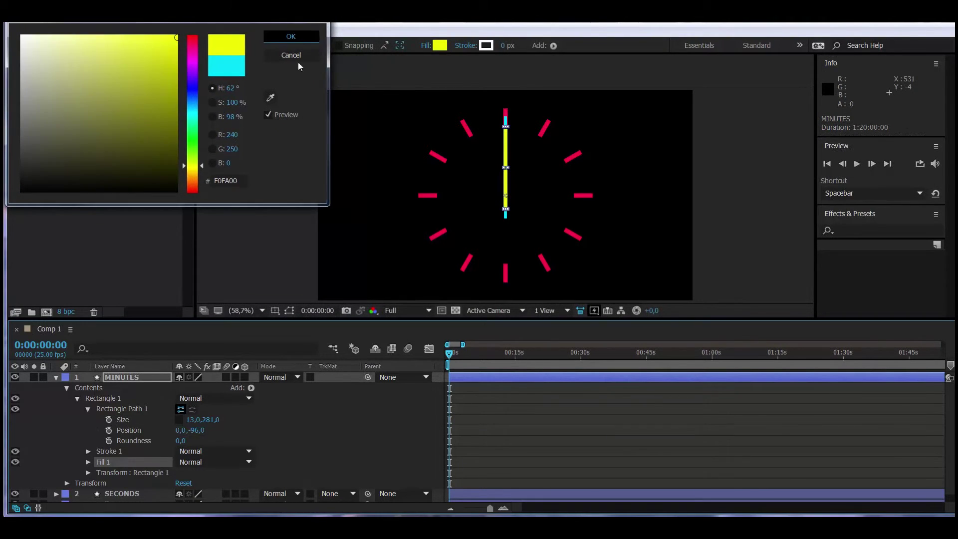
{"action": "left_click", "coordinate": [55, 377]}
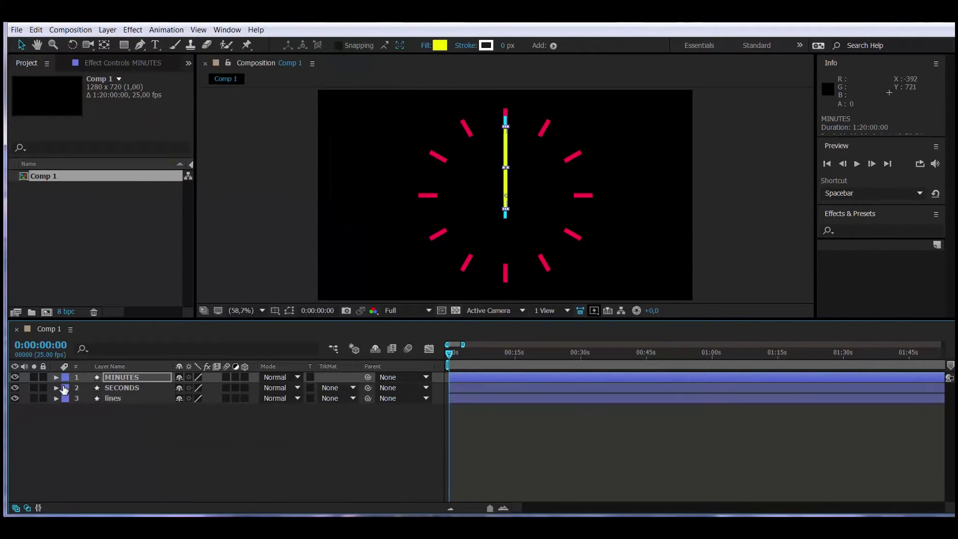
{"action": "left_click_drag", "start_coordinate": [138, 376], "coordinate": [134, 397]}
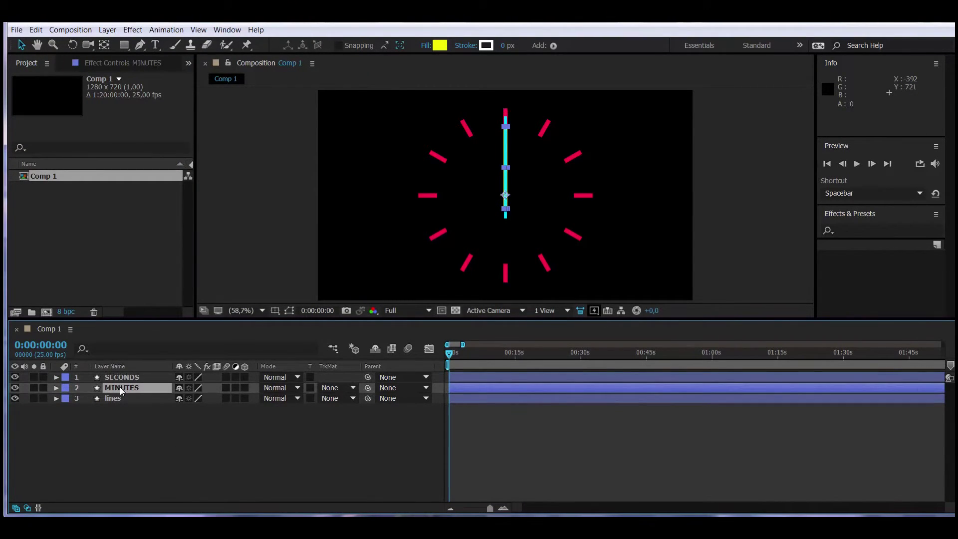
Step: Replace the MINUTES layer's rotation expression with time*(360/60)/60 and scrub to about 0:09:57 to check the hands' movement
{"action": "key", "text": "r"}
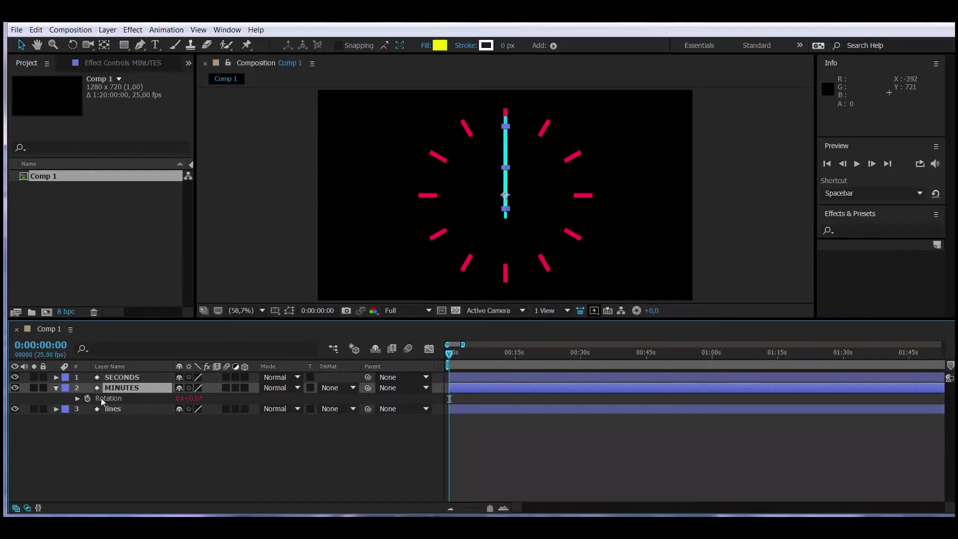
{"action": "left_click", "coordinate": [78, 398]}
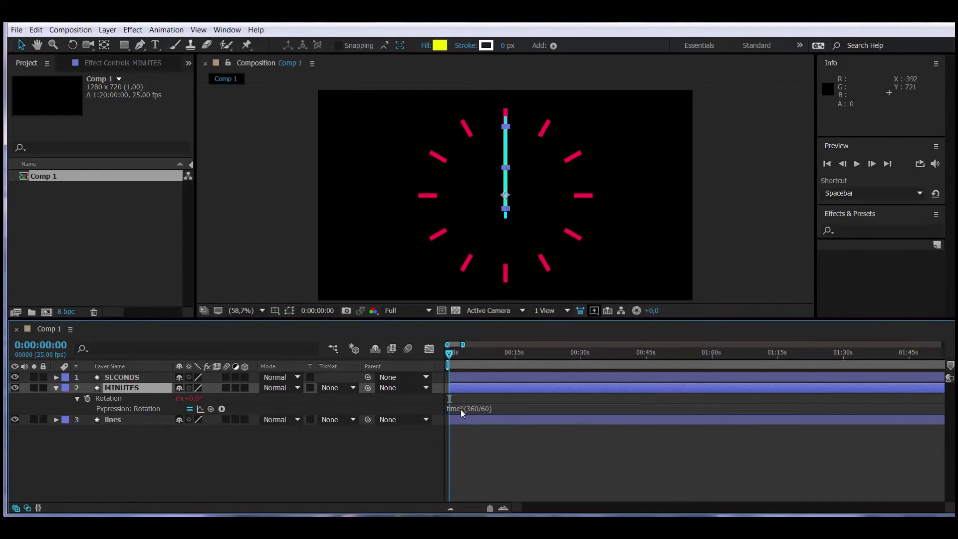
{"action": "left_click", "coordinate": [460, 409]}
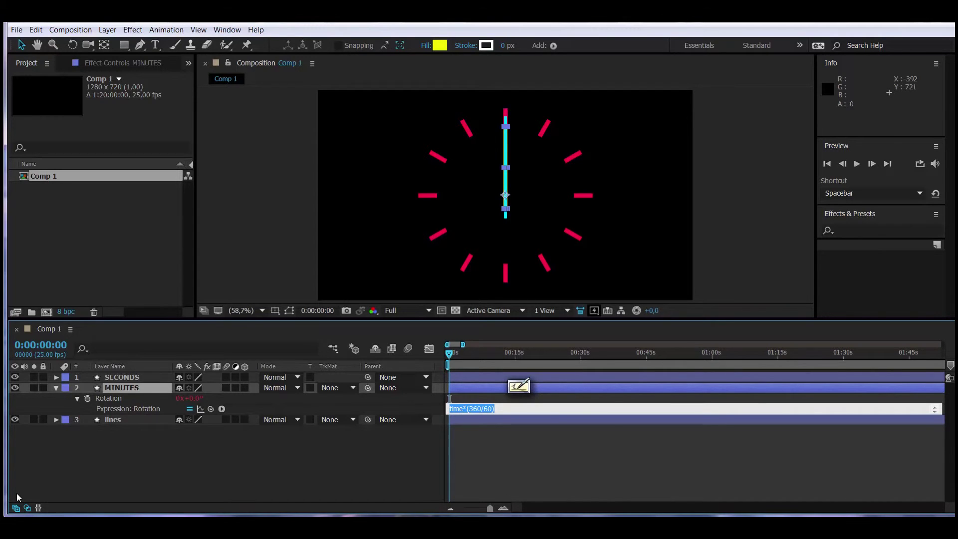
{"action": "key", "text": "BackSpace"}
{"action": "scroll", "coordinate": [480, 400], "scroll_direction": "down", "scroll_amount": 3}
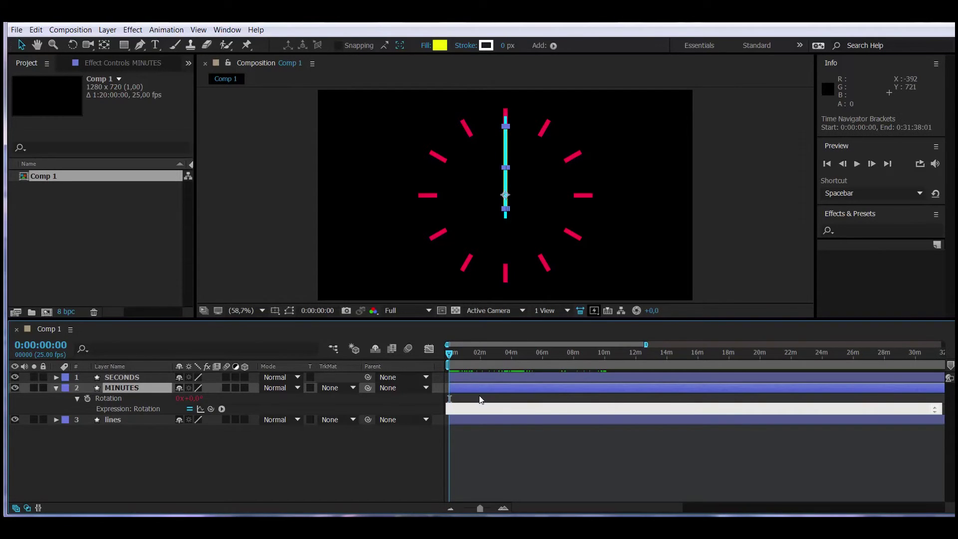
{"action": "type", "text": "time"}
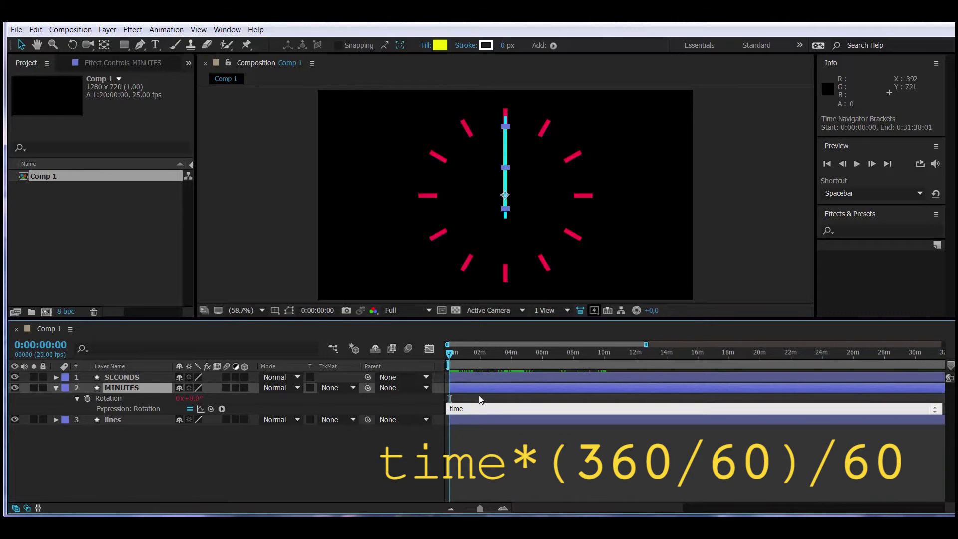
{"action": "type", "text": "*(360/60)/60"}
{"action": "left_click_drag", "start_coordinate": [528, 358], "coordinate": [606, 340]}
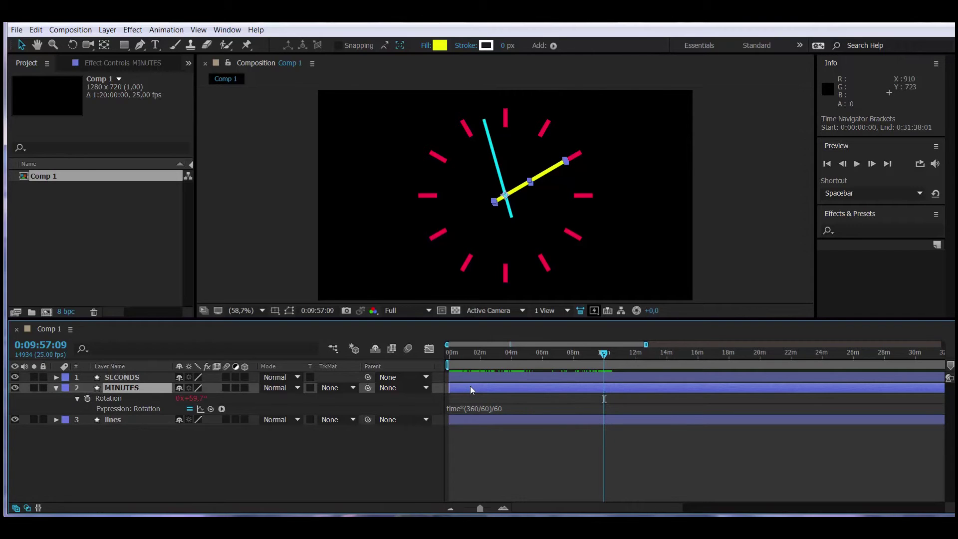
Step: Collapse and duplicate the MINUTES layer, and rename the copy as HOURS
{"action": "key", "text": "u"}
{"action": "key", "text": "ctrl+d"}
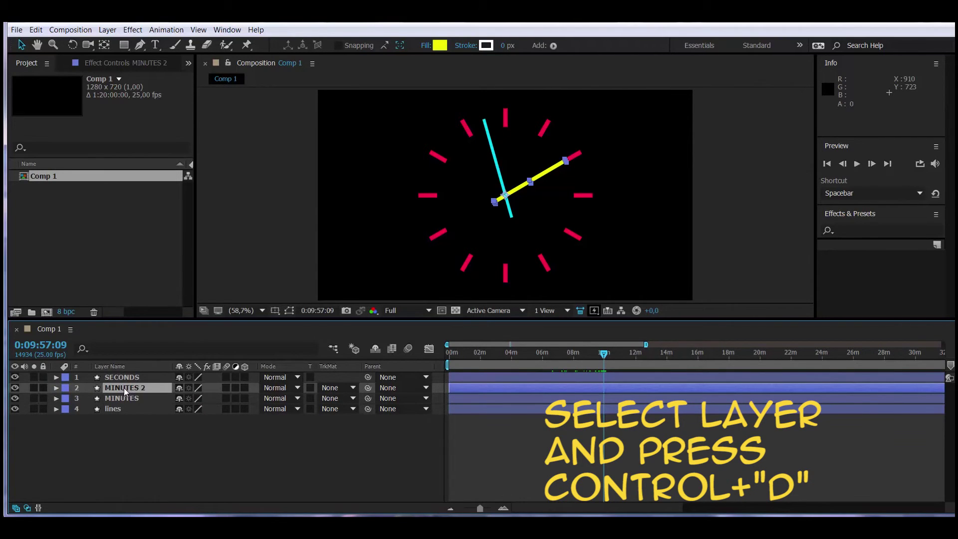
{"action": "key", "text": "Return"}
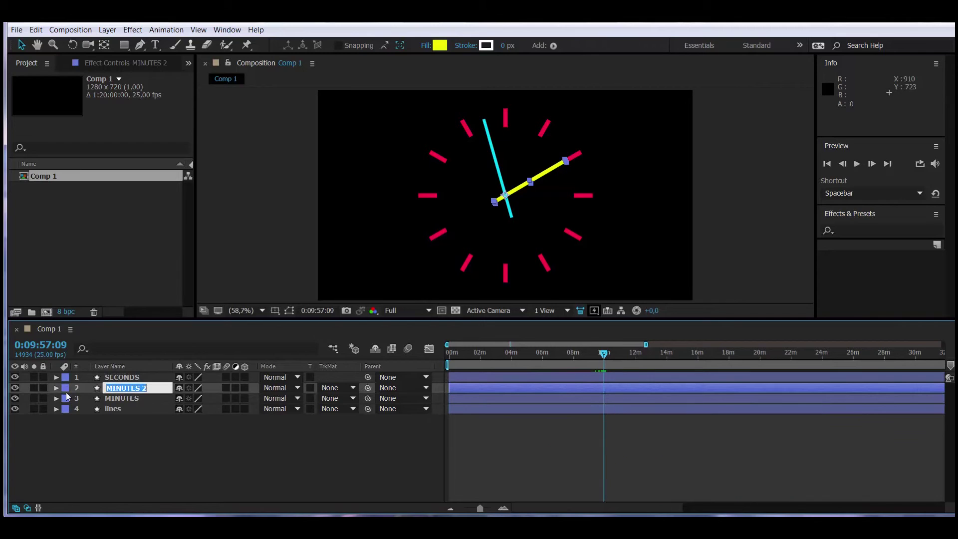
{"action": "type", "text": "HOURS"}
{"action": "key", "text": "Return"}
Step: At the composition start, set the HOURS layer's rectangle path size to 17 by 236 and its position to 0, -48
{"action": "left_click", "coordinate": [512, 353]}
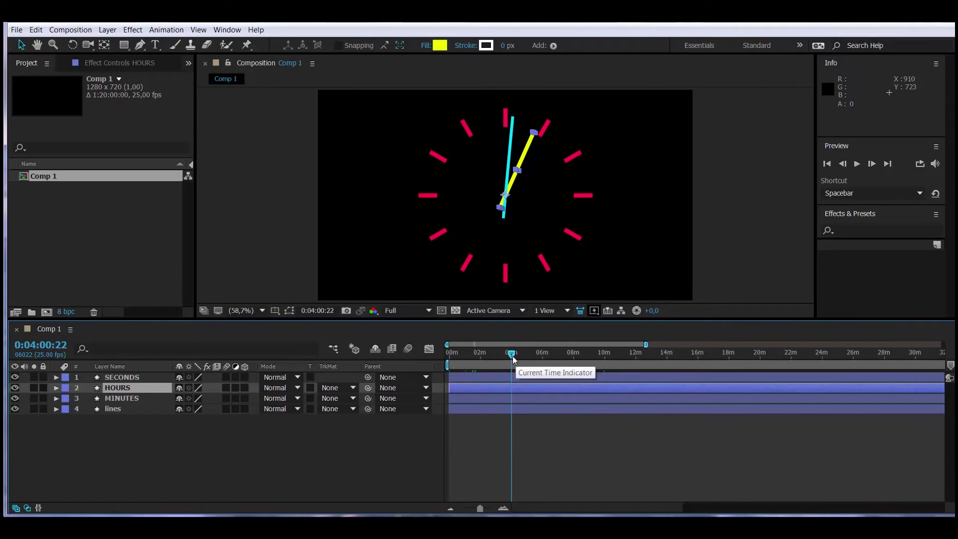
{"action": "left_click_drag", "start_coordinate": [513, 356], "coordinate": [385, 371]}
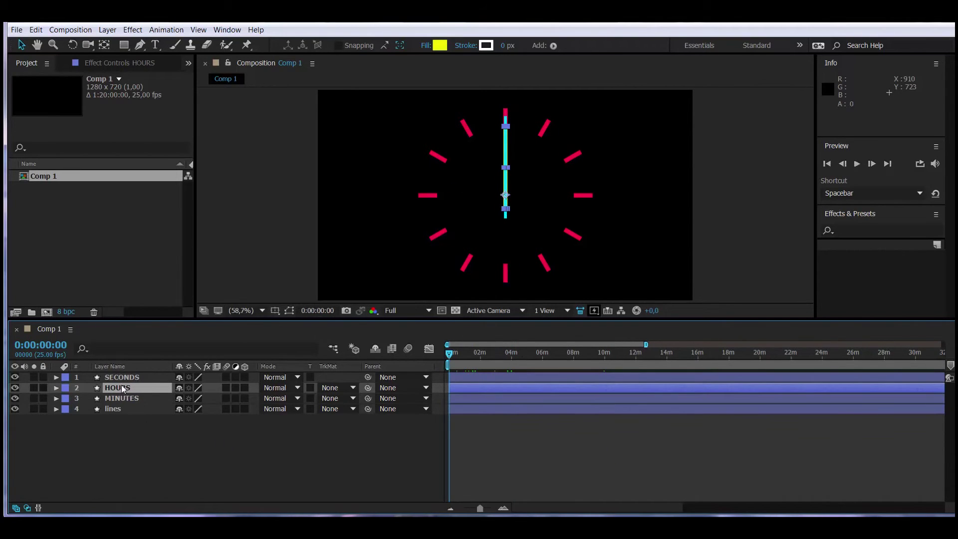
{"action": "left_click", "coordinate": [56, 387]}
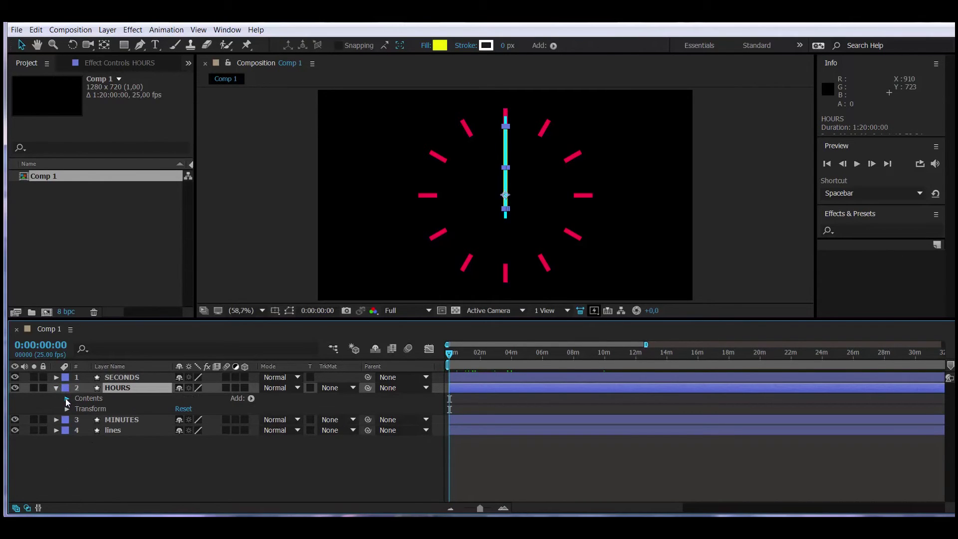
{"action": "left_click", "coordinate": [66, 398]}
{"action": "left_click", "coordinate": [78, 409]}
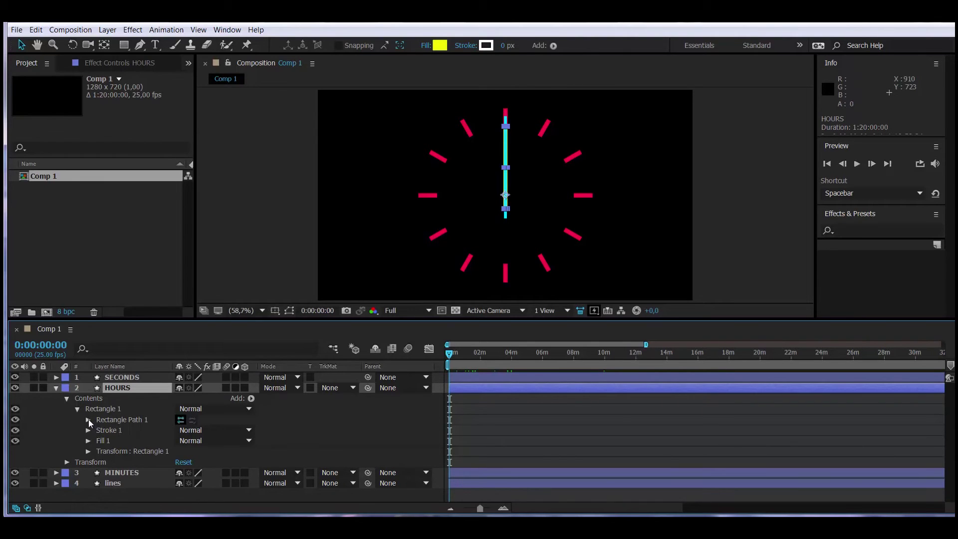
{"action": "left_click", "coordinate": [88, 420]}
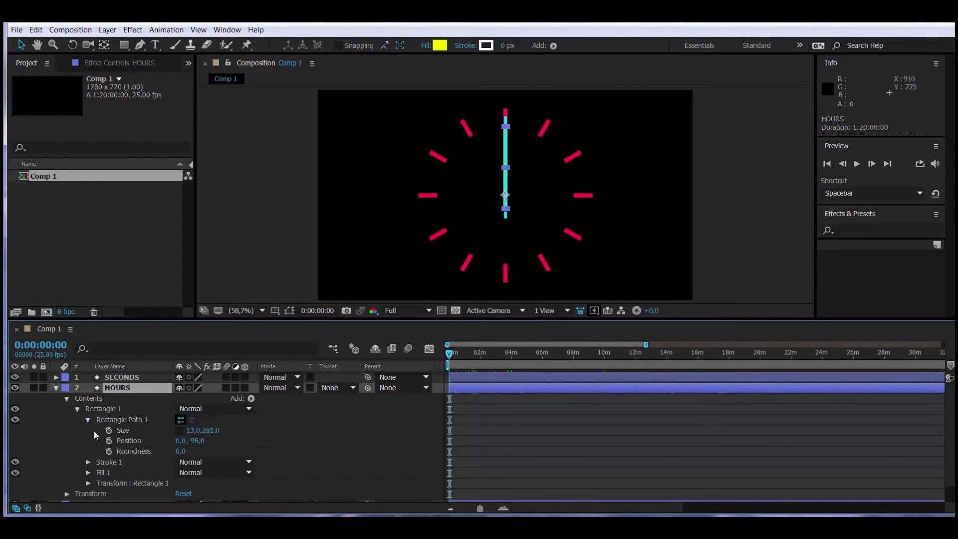
{"action": "left_click", "coordinate": [188, 431]}
{"action": "type", "text": "17"}
{"action": "key", "text": "Return"}
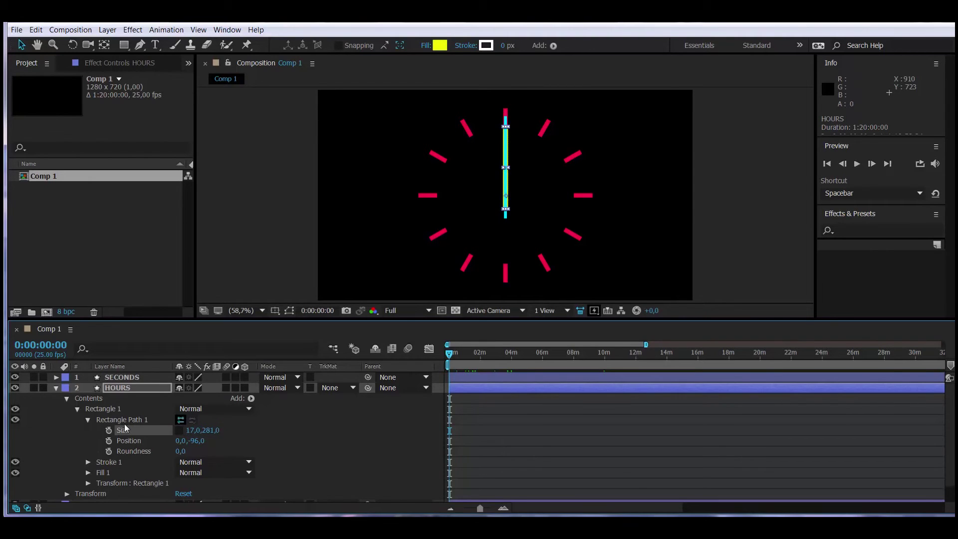
{"action": "left_click_drag", "start_coordinate": [210, 430], "coordinate": [231, 440]}
Step: Change the hour hand's fill to green (00FA00) and move the collapsed HOURS layer below MINUTES
{"action": "left_click", "coordinate": [446, 46]}
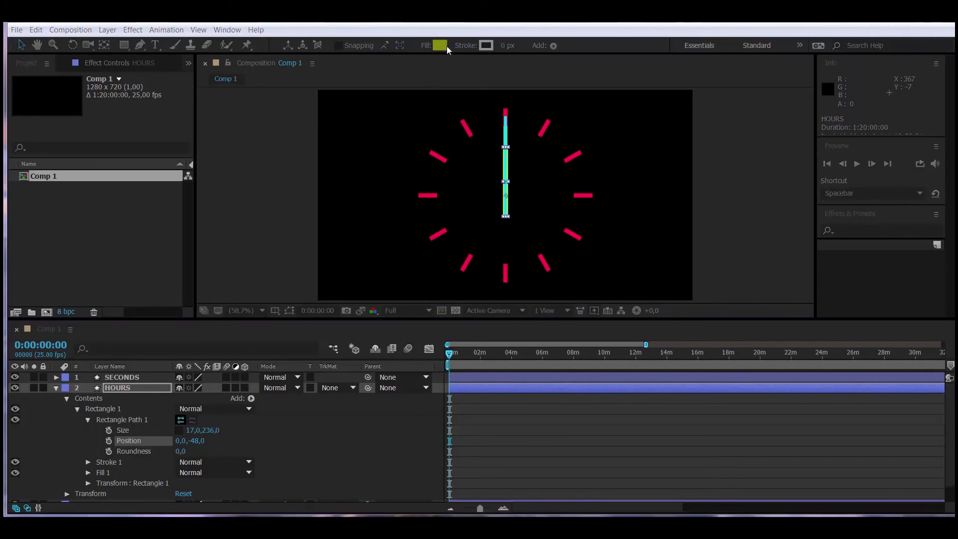
{"action": "left_click", "coordinate": [195, 142]}
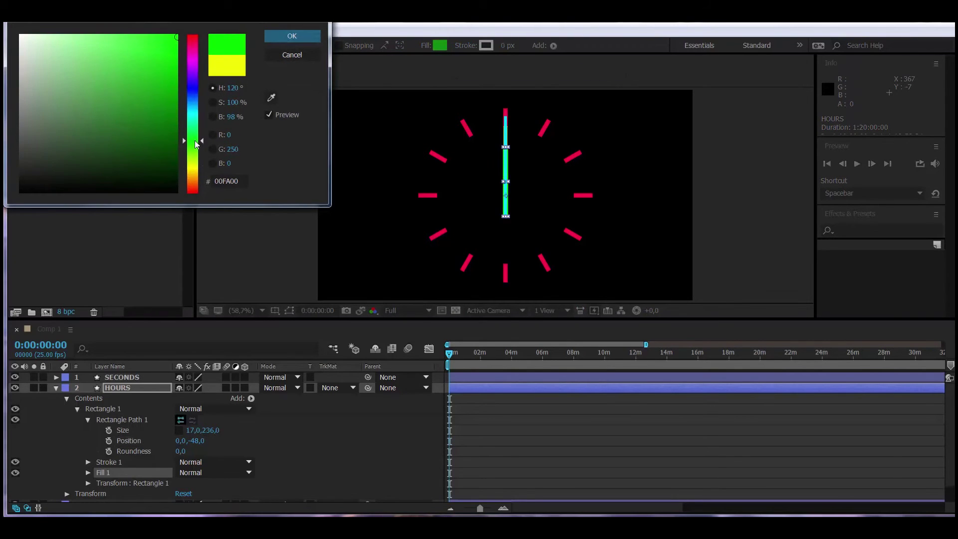
{"action": "left_click", "coordinate": [301, 37]}
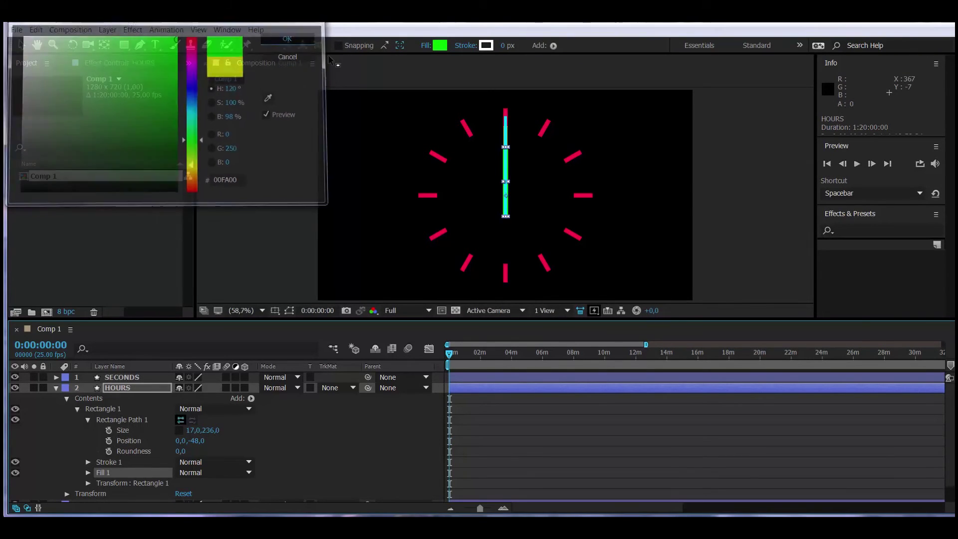
{"action": "left_click", "coordinate": [56, 388]}
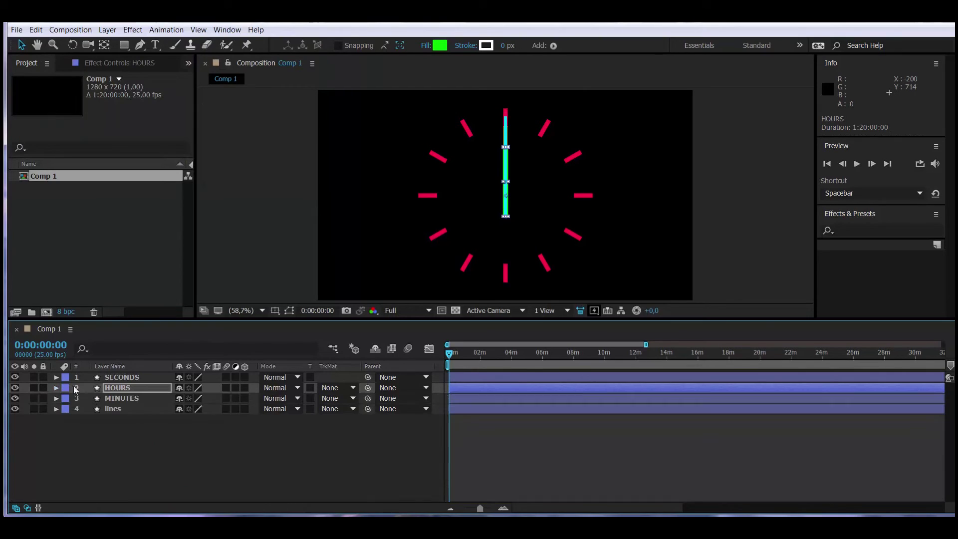
{"action": "left_click_drag", "start_coordinate": [122, 387], "coordinate": [127, 401]}
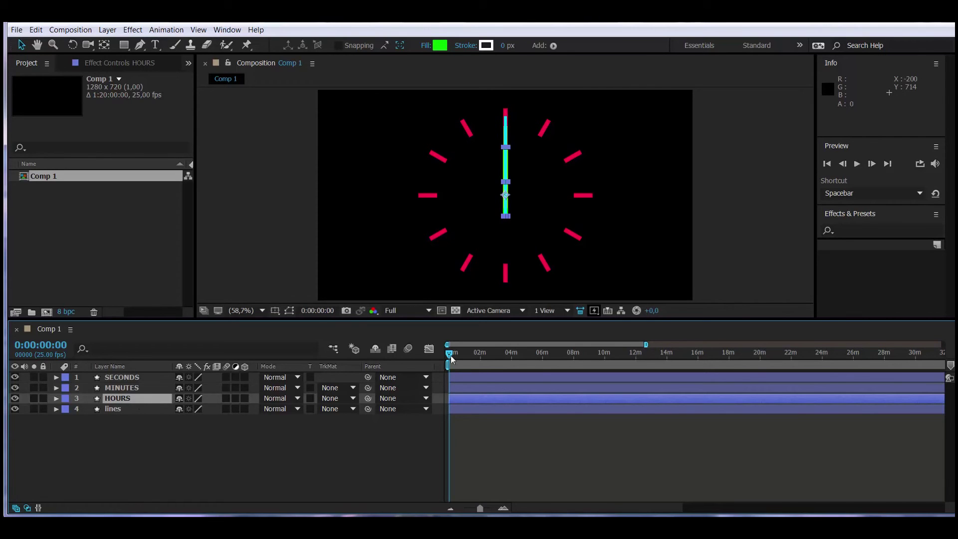
Step: Scrub to about 0:07:56 and change the HOURS layer's rotation expression to time*(360/60)/(60*12)
{"action": "left_click_drag", "start_coordinate": [450, 354], "coordinate": [578, 345]}
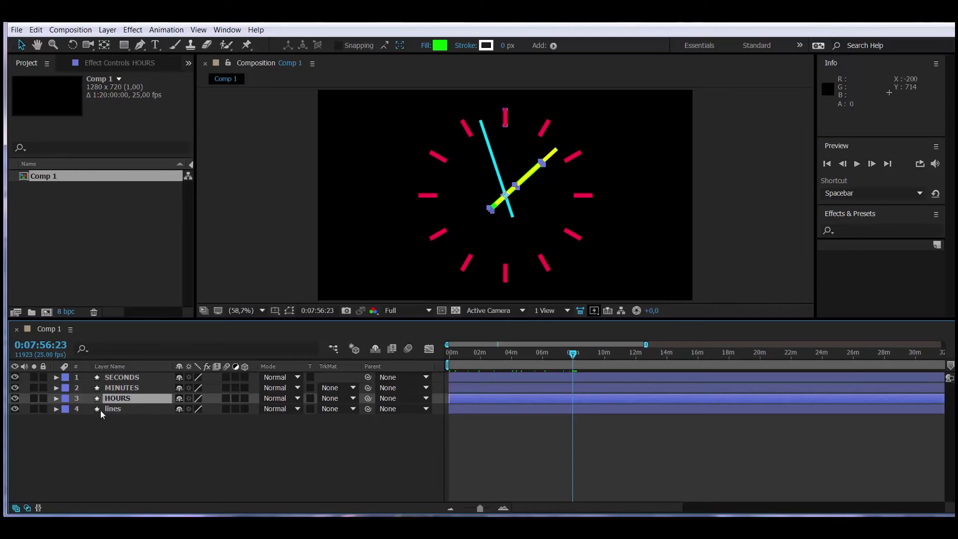
{"action": "key", "text": "r"}
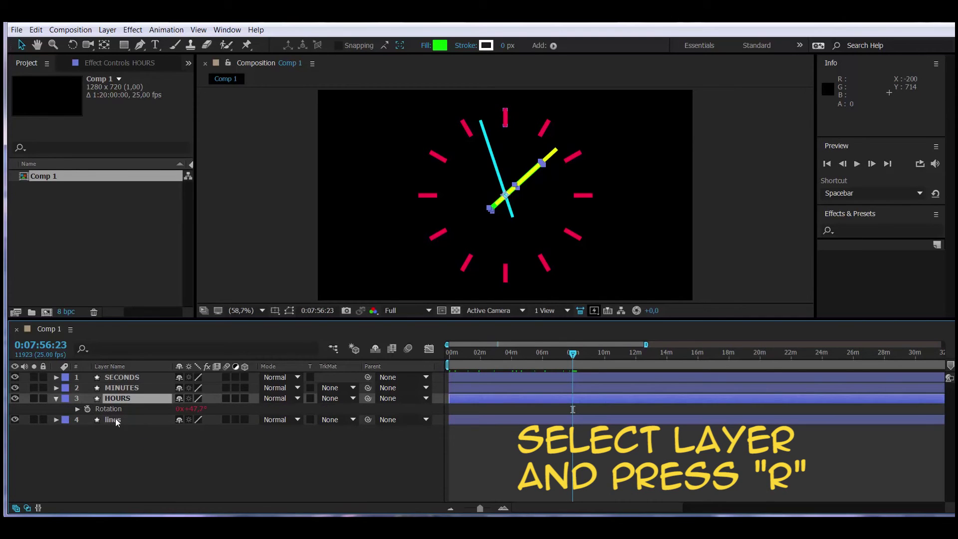
{"action": "left_click", "coordinate": [87, 408], "text": "alt"}
{"action": "type", "text": "time*(360/60)/60"}
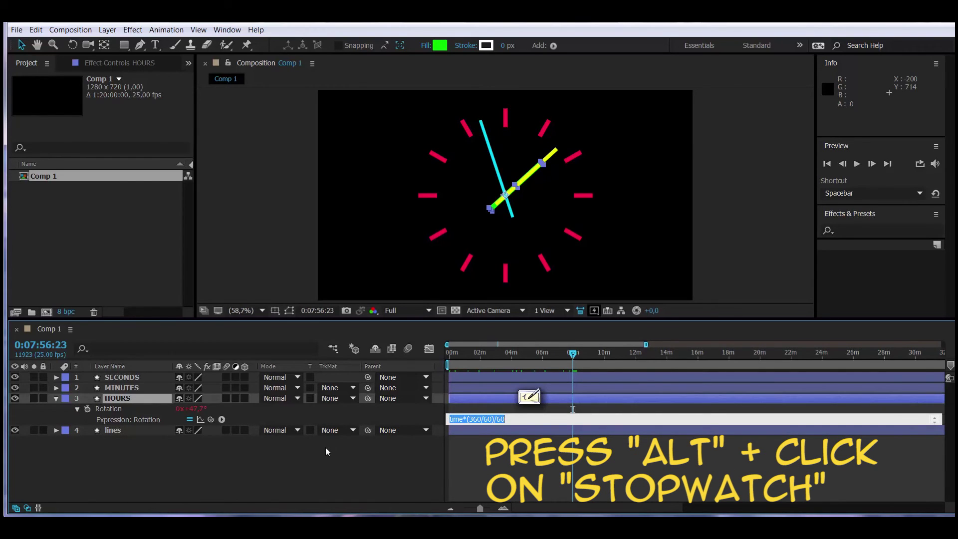
{"action": "left_click", "coordinate": [498, 419]}
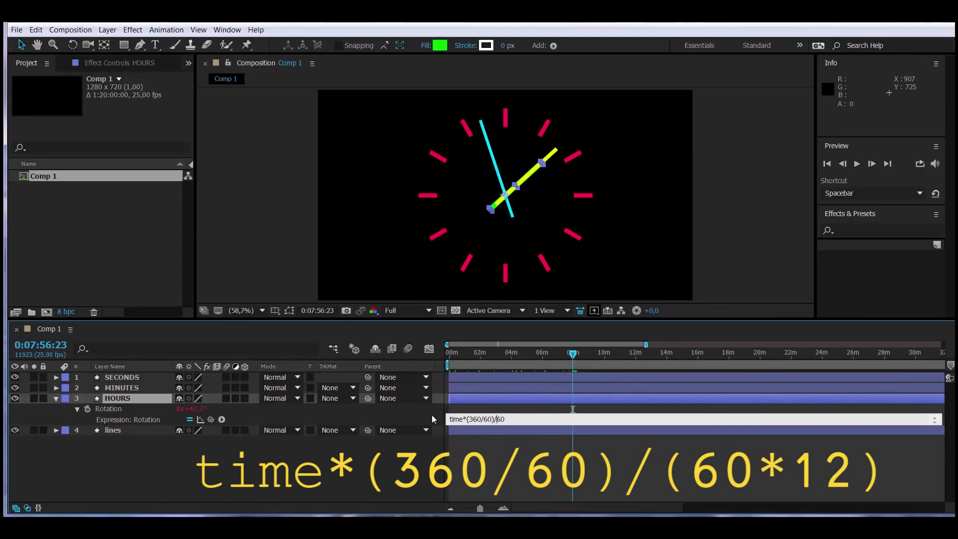
{"action": "type", "text": "(60"}
{"action": "type", "text": "*12)"}
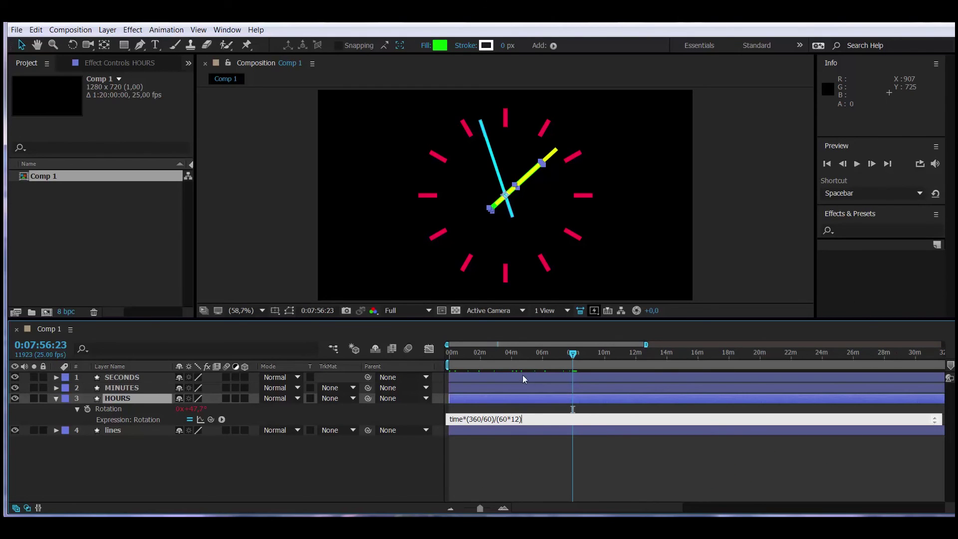
Step: Scrub through the full composition to check the three hands, then return to the start and play the preview
{"action": "left_click_drag", "start_coordinate": [449, 352], "coordinate": [877, 328]}
{"action": "mouse_move", "coordinate": [480, 507]}
{"action": "left_mouse_down"}
{"action": "mouse_move", "coordinate": [497, 511]}
{"action": "mouse_move", "coordinate": [464, 508]}
{"action": "left_mouse_up"}
{"action": "left_click_drag", "start_coordinate": [618, 355], "coordinate": [354, 404]}
{"action": "left_click", "coordinate": [856, 164]}
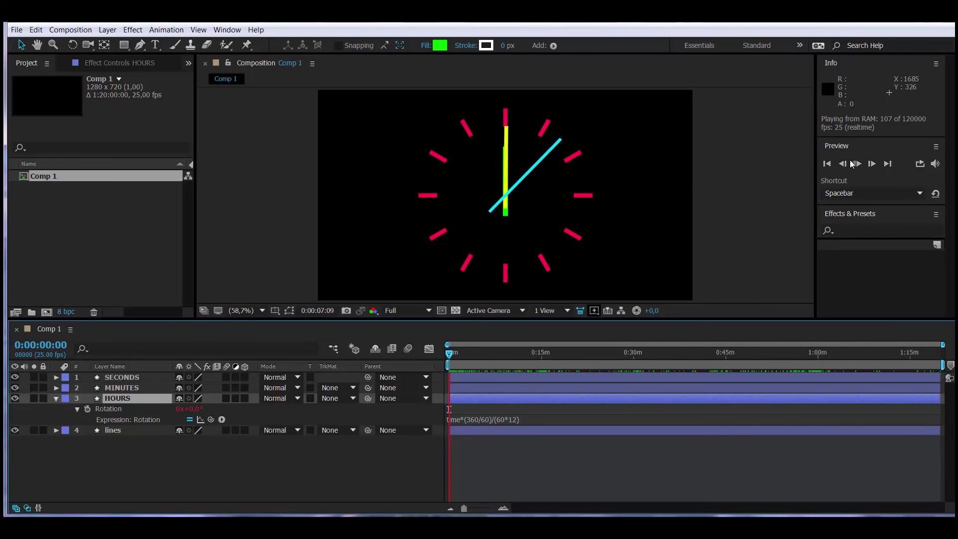